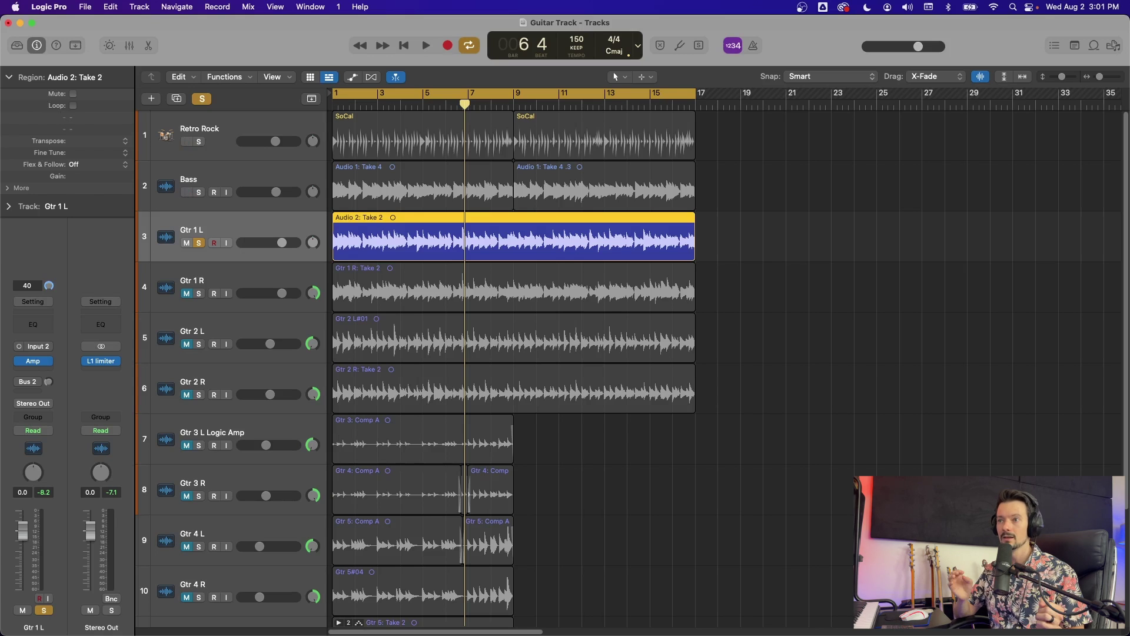
Insert a mono Amp Designer on Gtr 1 L and move its window lower.
click(50, 362)
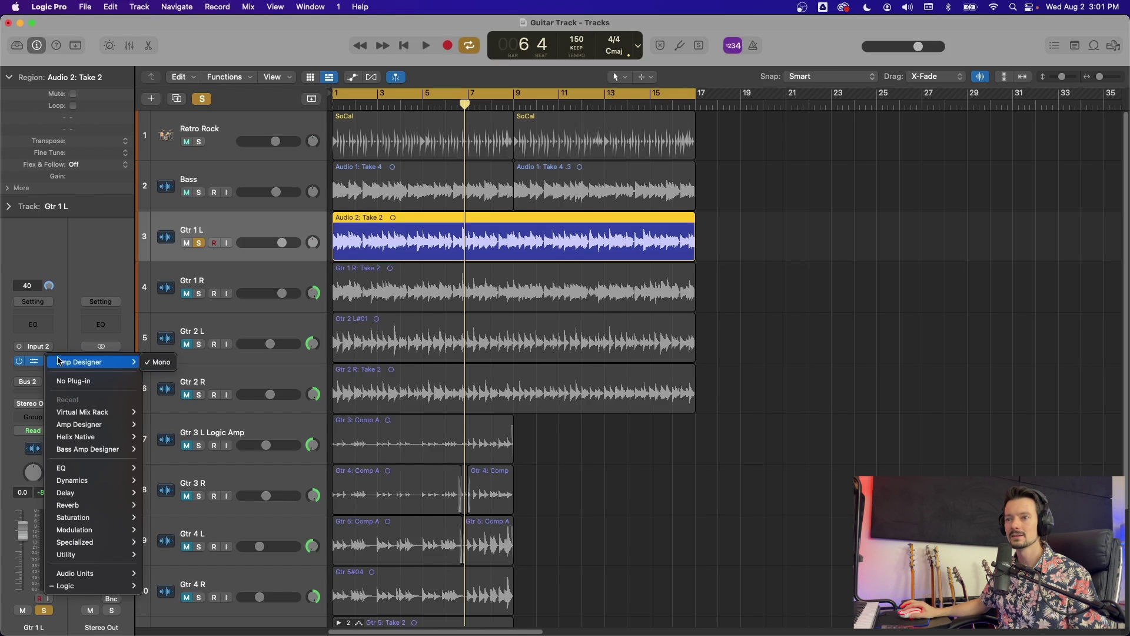
mouse_move(76, 585)
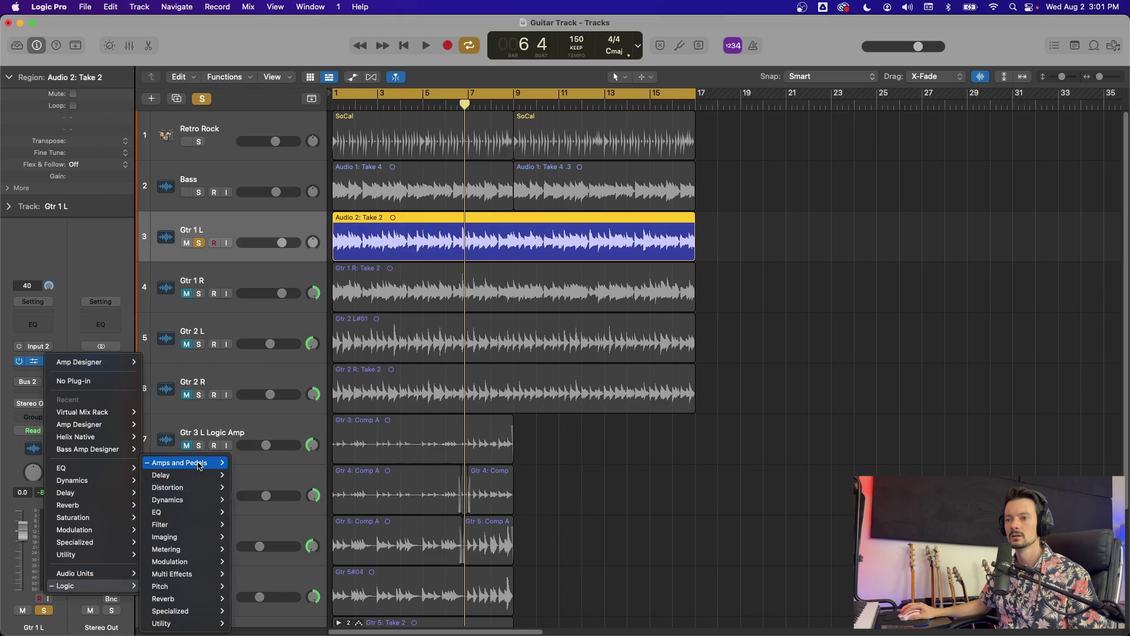
mouse_move(195, 462)
mouse_move(270, 476)
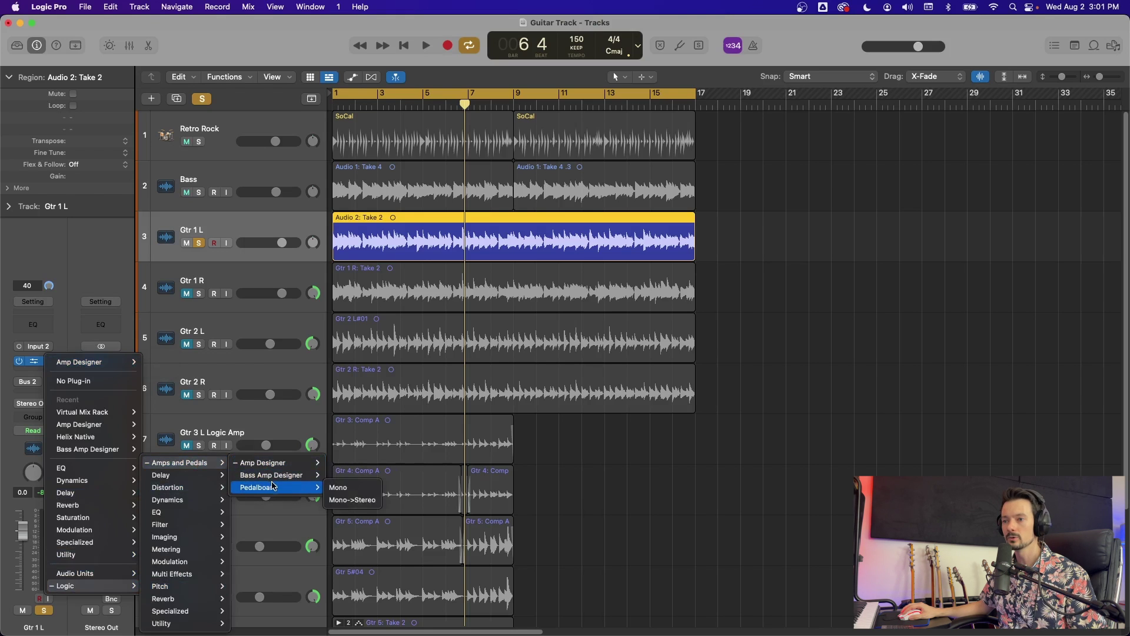
click(344, 463)
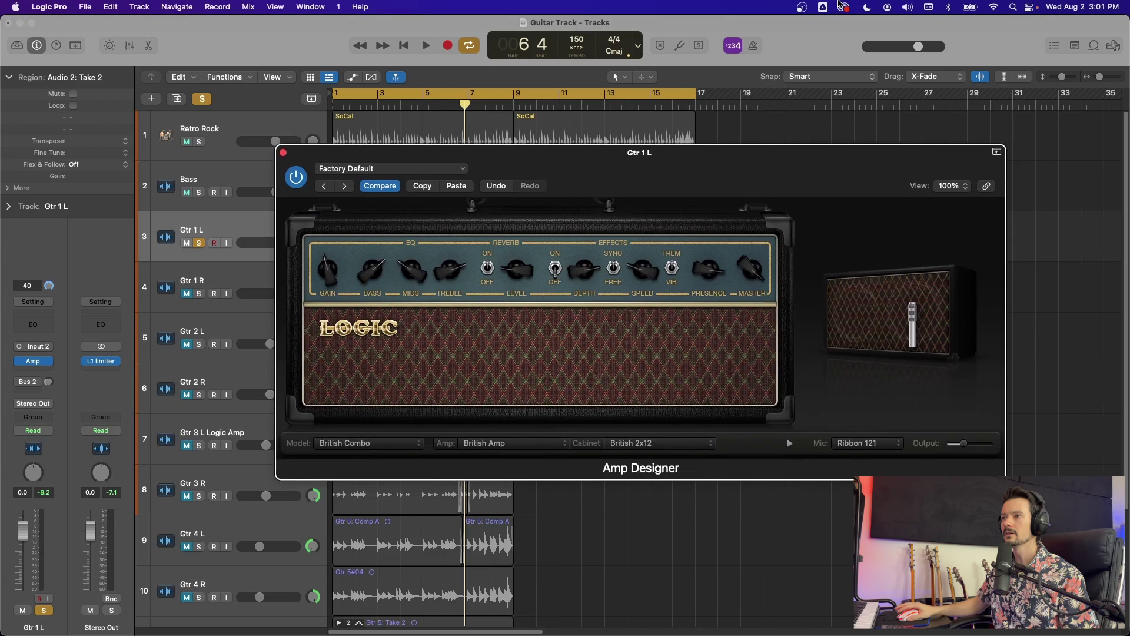
drag(749, 178, 737, 275)
click(872, 163)
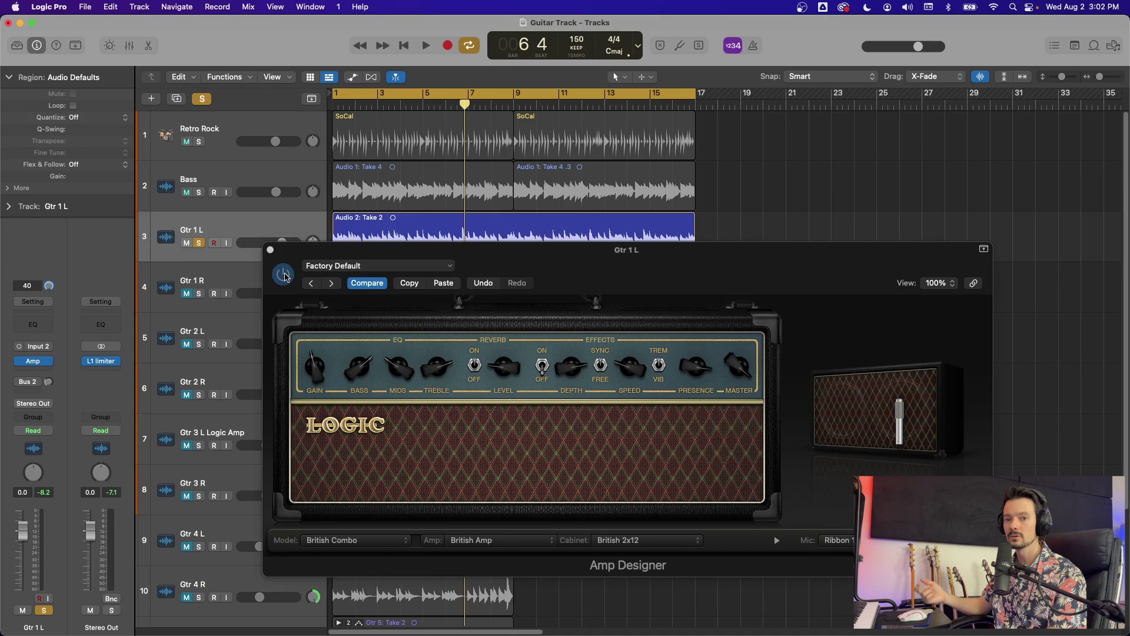
Compare the dry guitar with the British Combo amp by toggling the plug-in during playback.
click(284, 273)
key(space)
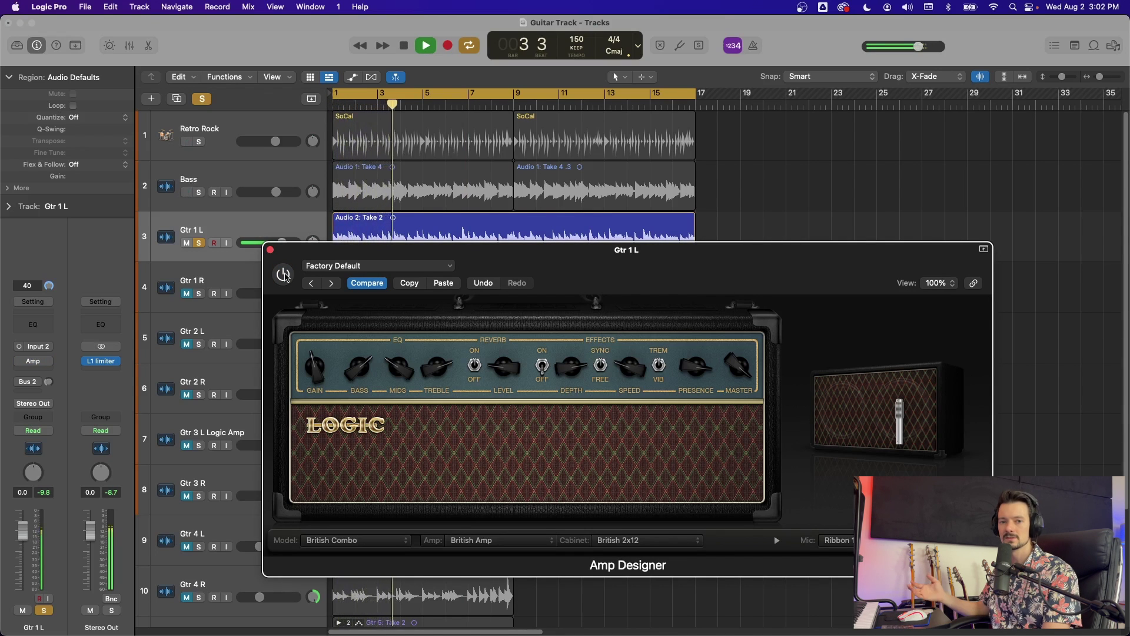
key(space)
click(280, 275)
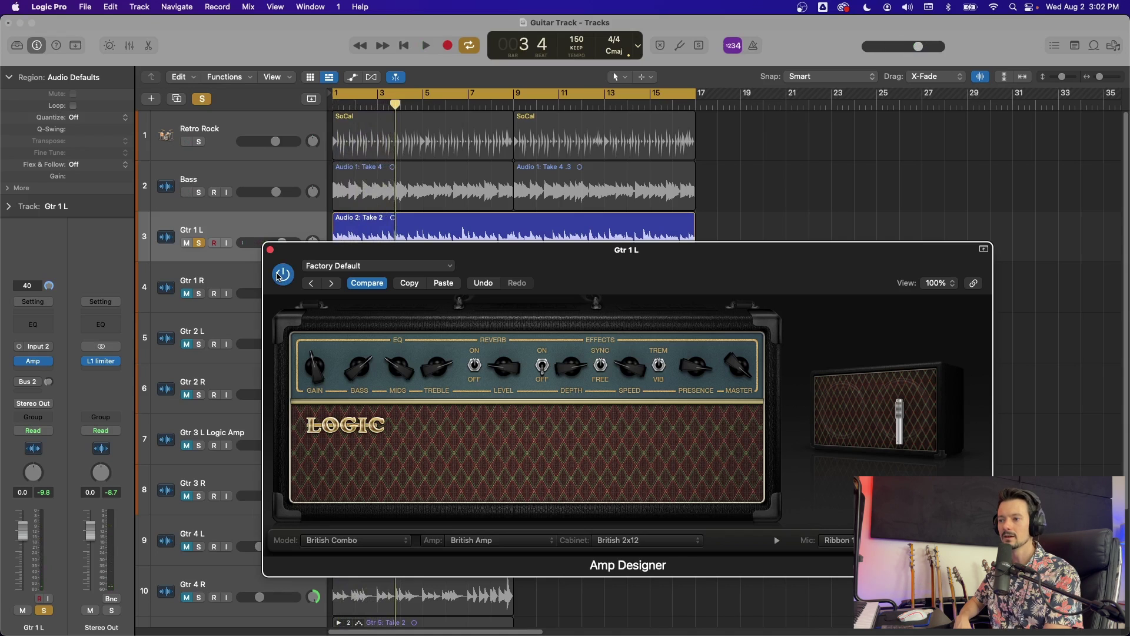
key(space)
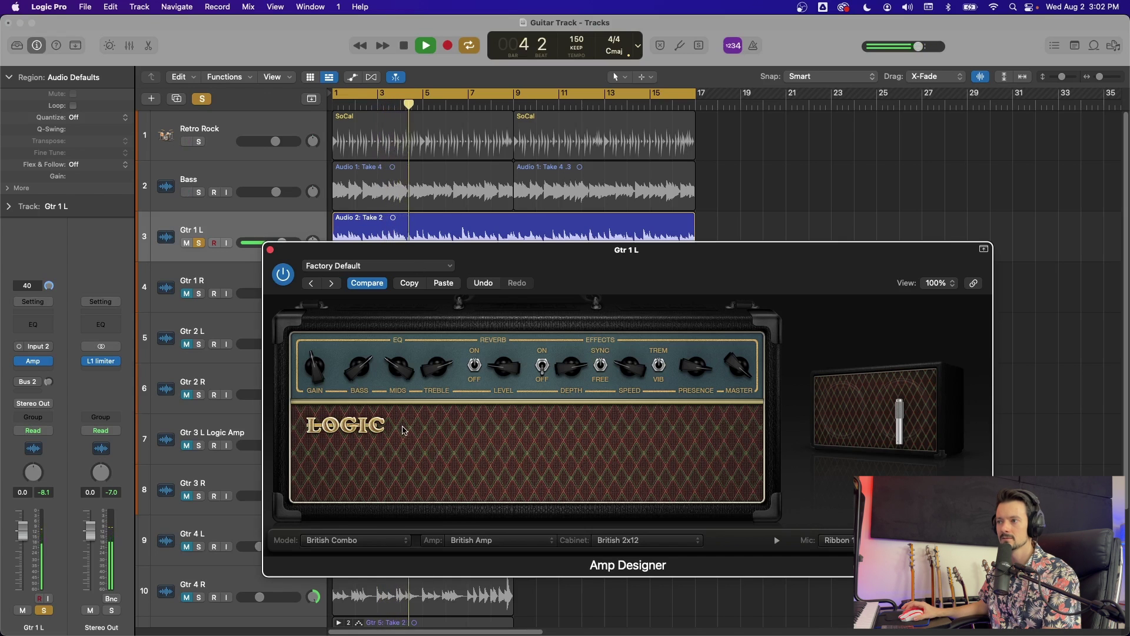
Raise the Amp Designer window, stop playback, and nudge the tremolo SPEED knob higher.
drag(404, 426, 390, 356)
key(space)
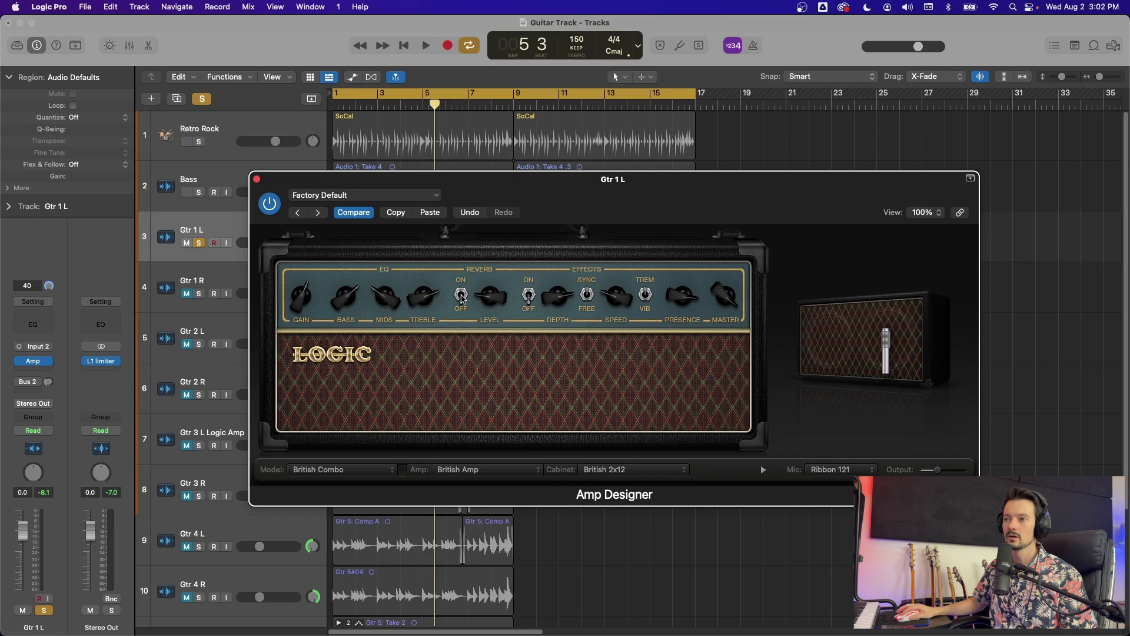
mouse_move(774, 295)
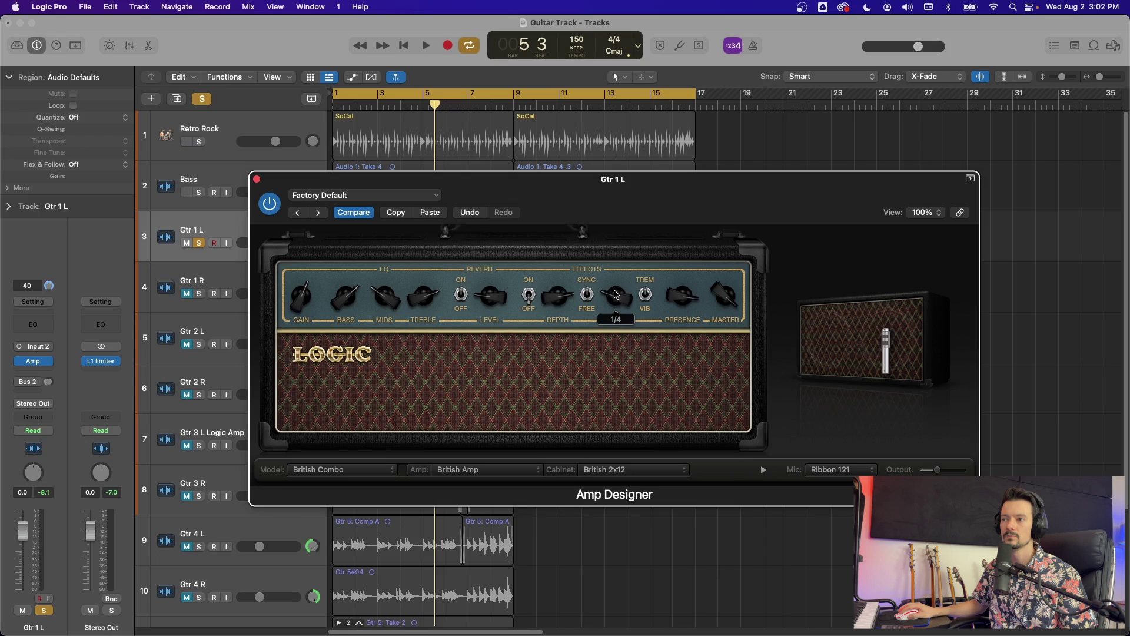
mouse_move(616, 297)
mouse_down()
mouse_move(615, 270)
mouse_move(632, 299)
mouse_up()
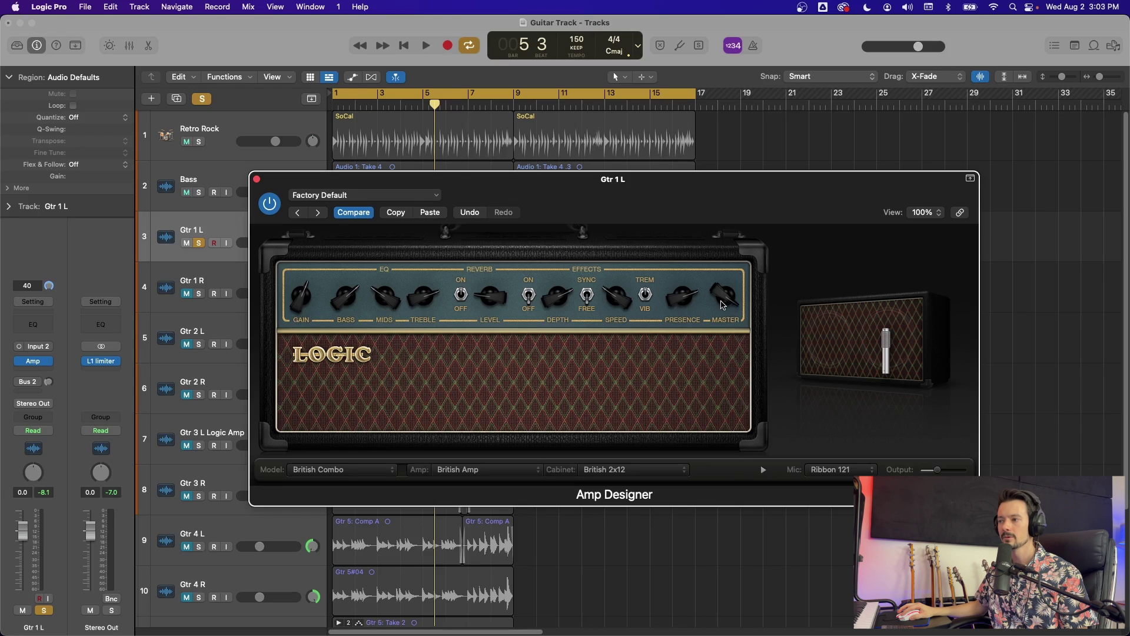
Pick the Small Sunshine Combo model, then swap in the Boutique British Amp and Brown 4x12 cabinet.
click(306, 474)
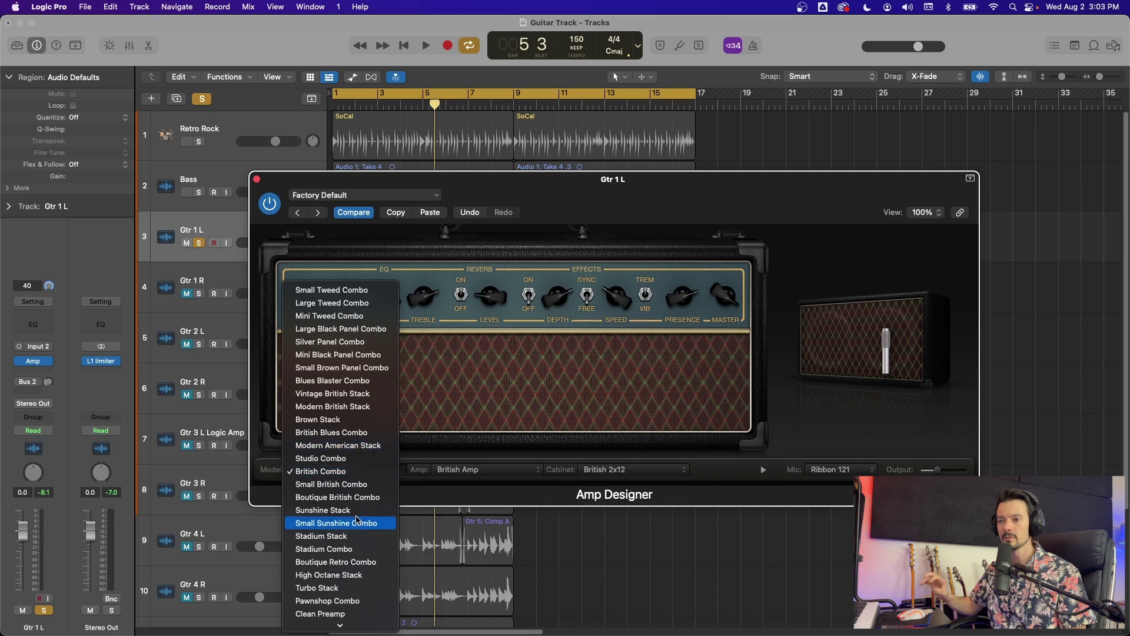
click(377, 524)
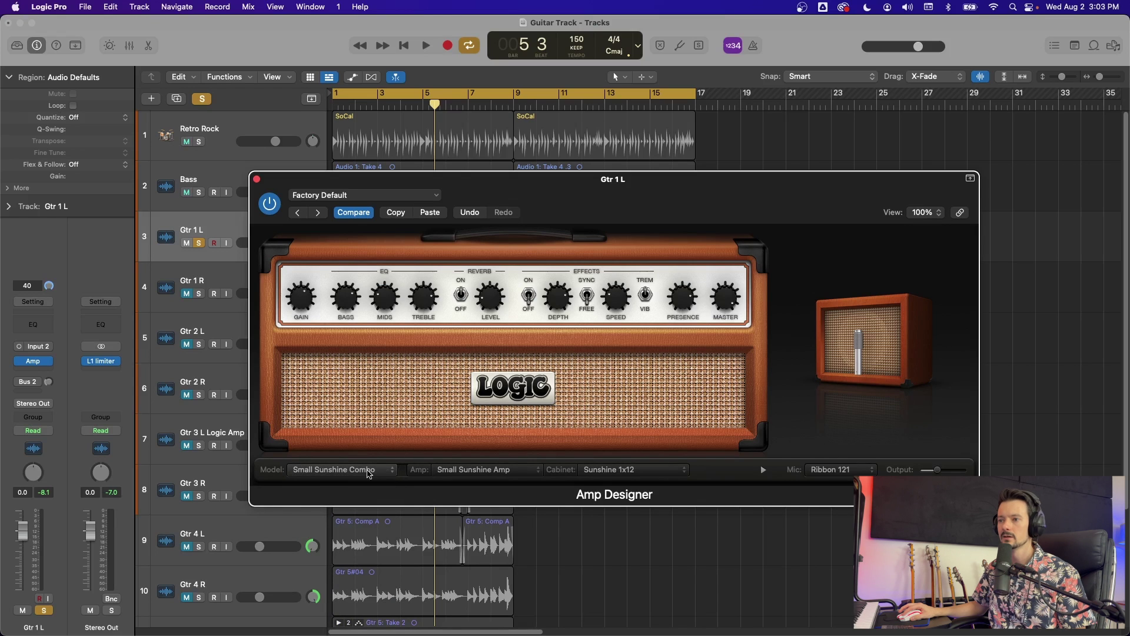
click(473, 471)
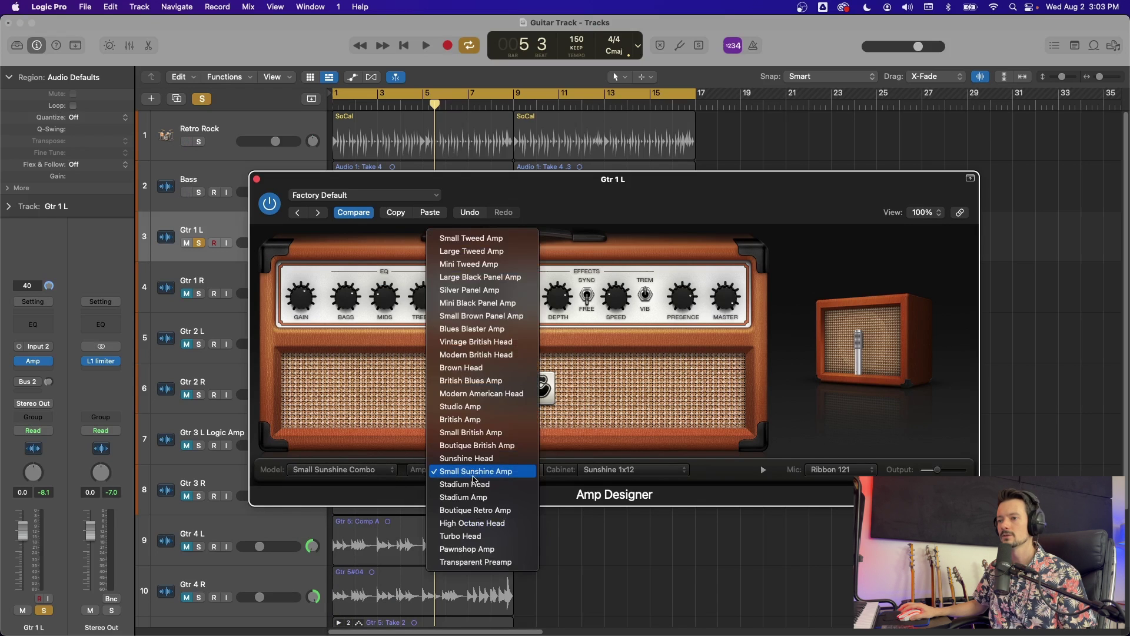
click(506, 448)
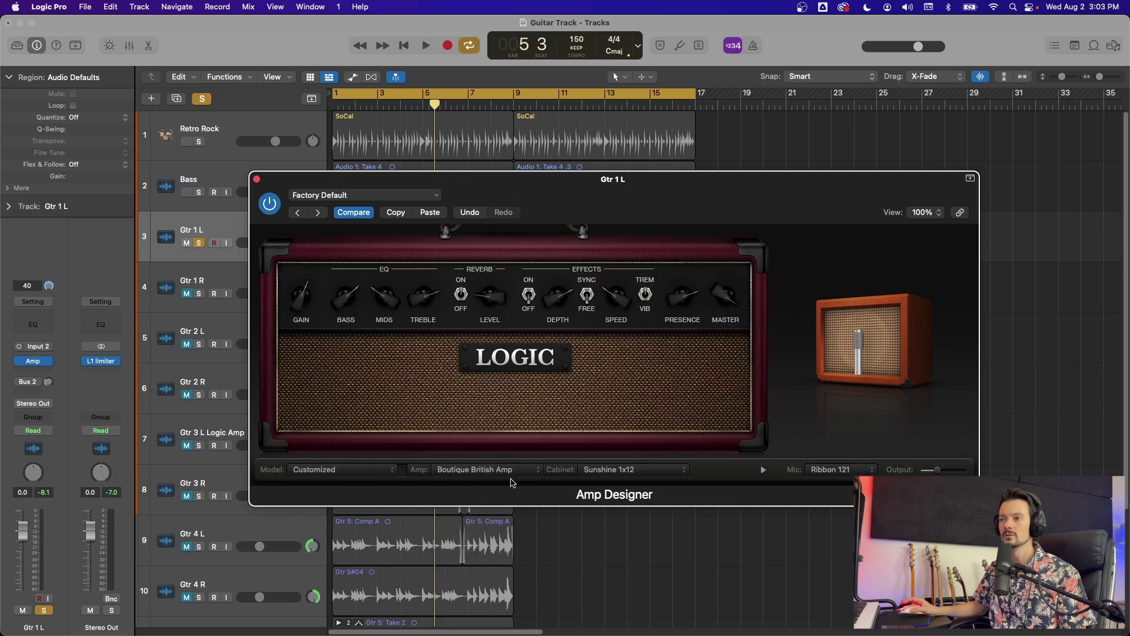
click(630, 469)
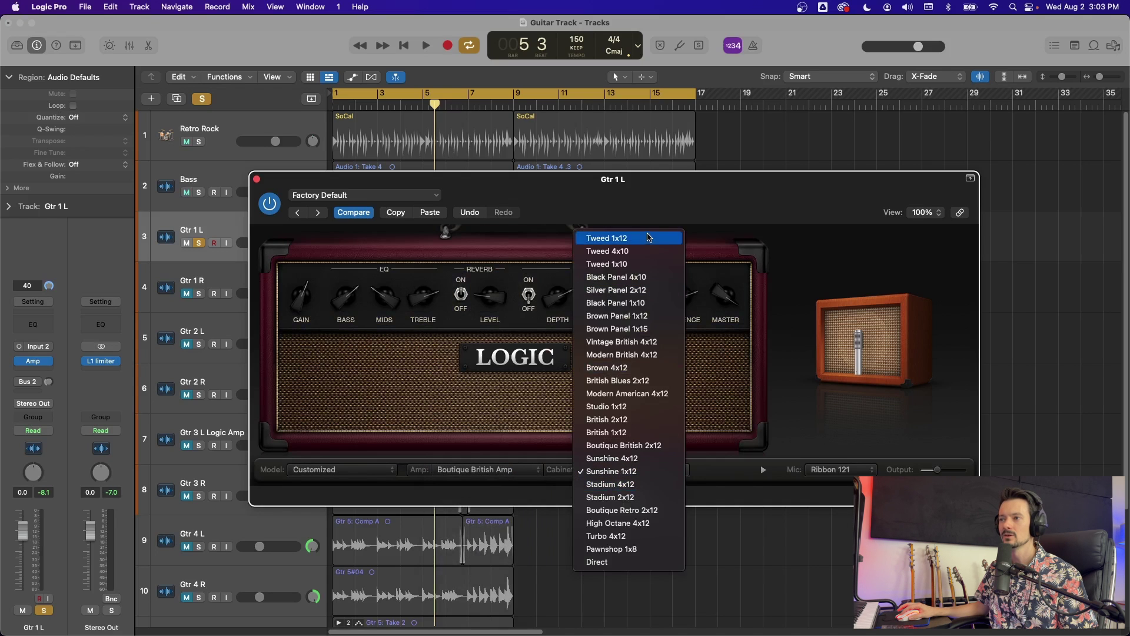
click(618, 370)
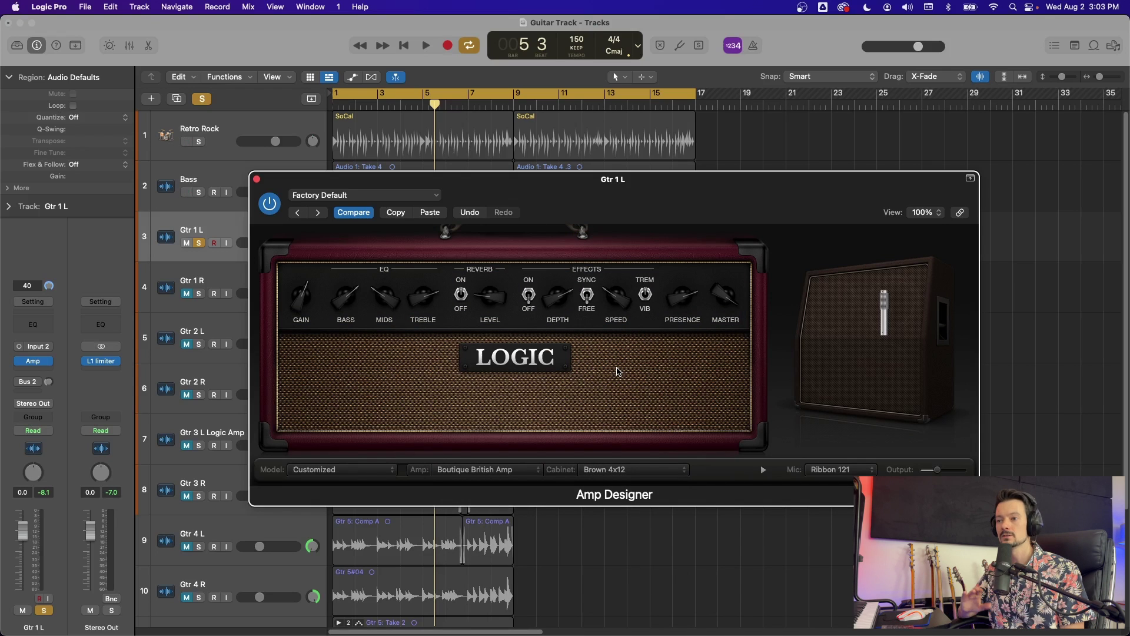
click(763, 470)
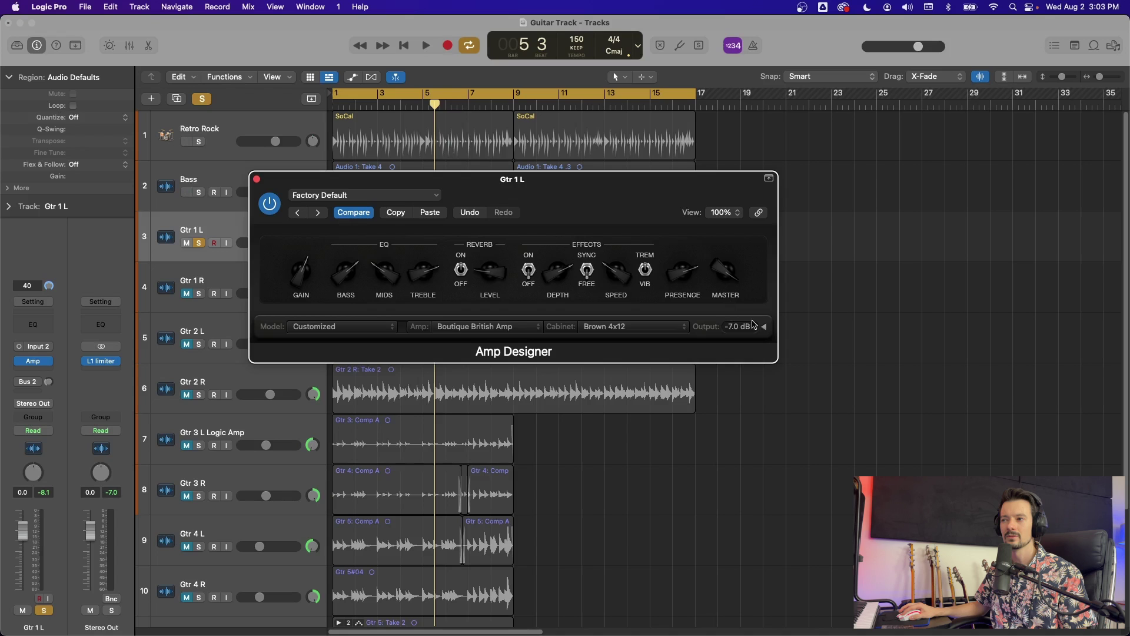
click(765, 327)
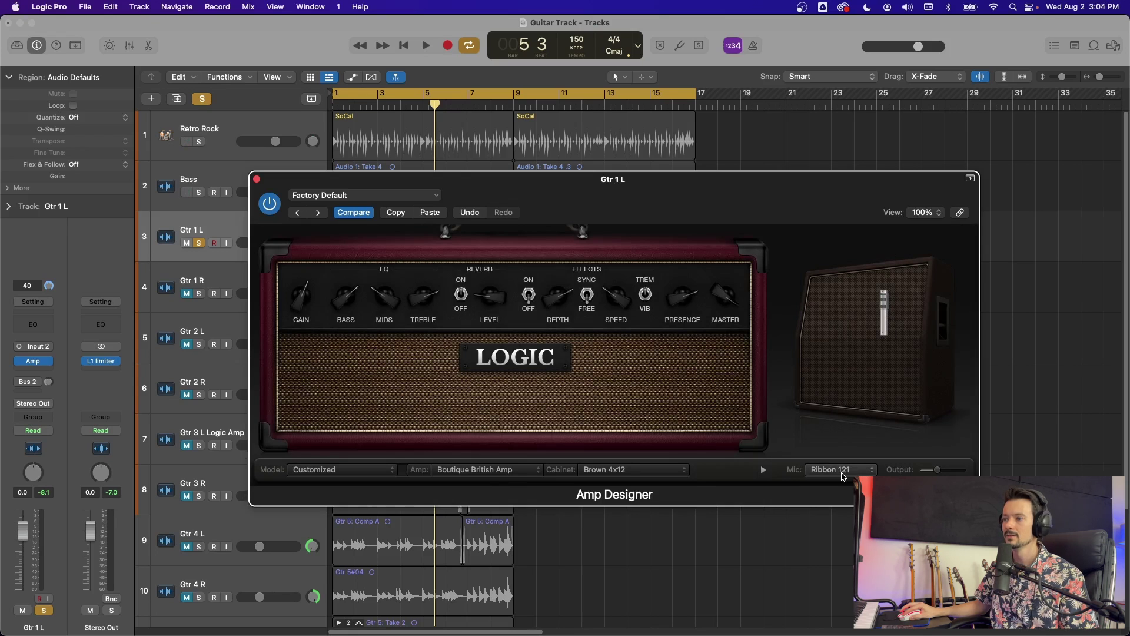
Try the Condenser 87, Dynamic 57, 421 and 609 mics, returning to Ribbon 121.
click(843, 477)
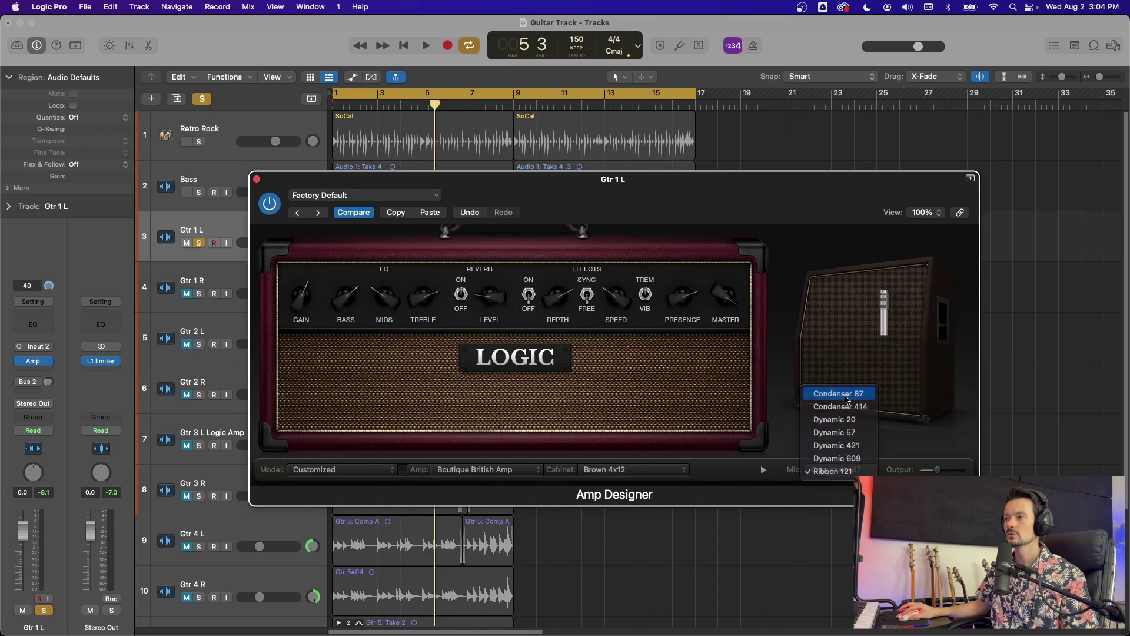
click(846, 400)
click(825, 477)
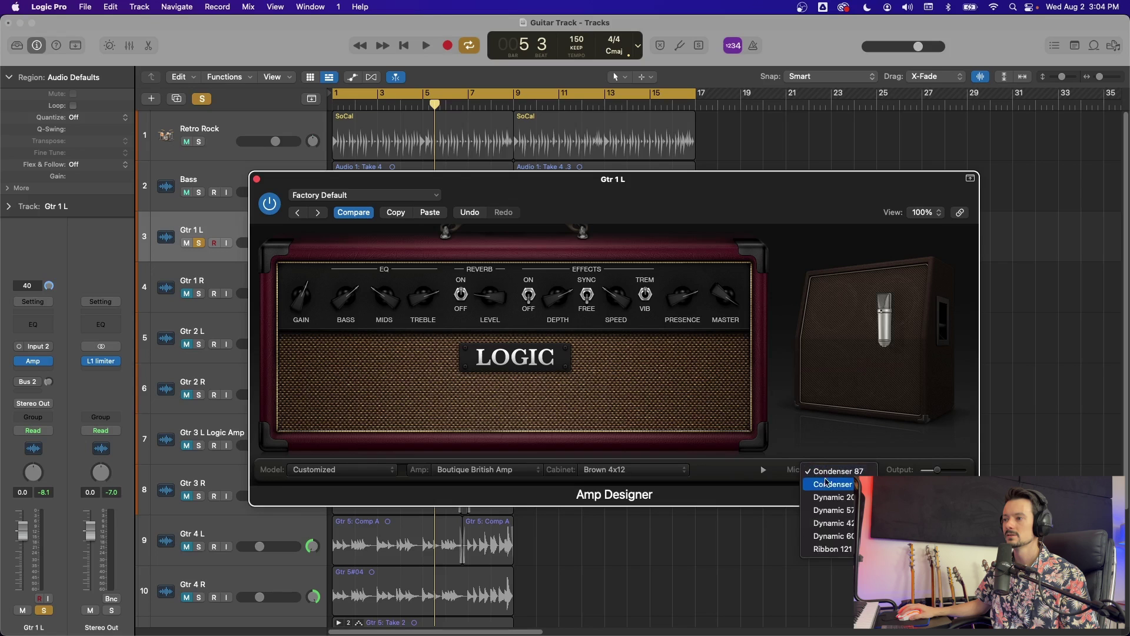
click(833, 510)
click(845, 475)
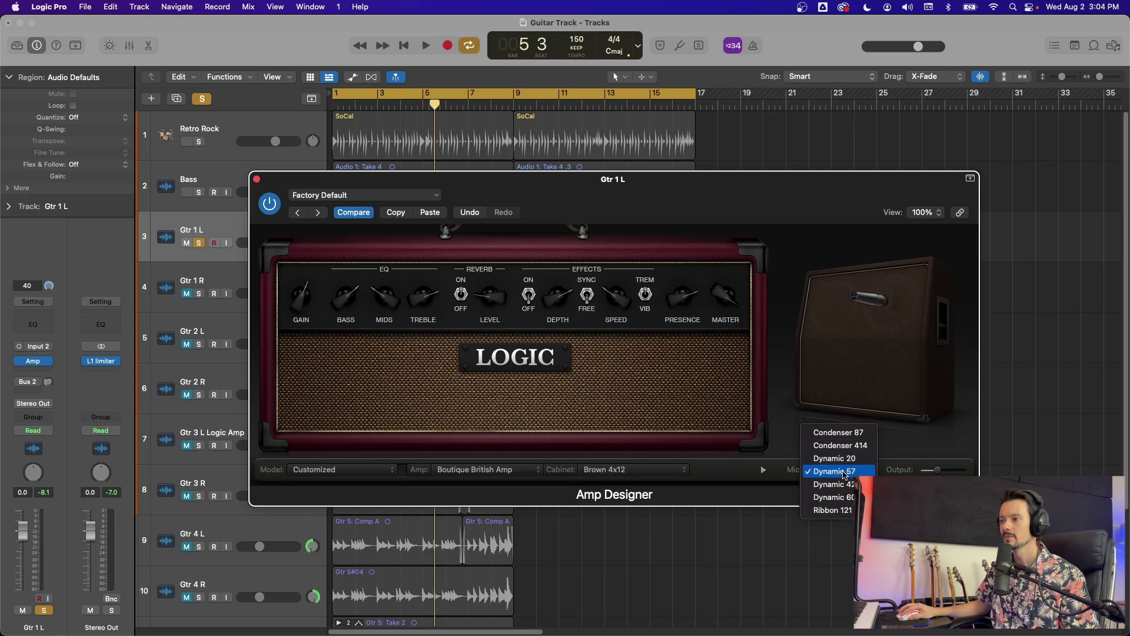
click(846, 484)
click(847, 474)
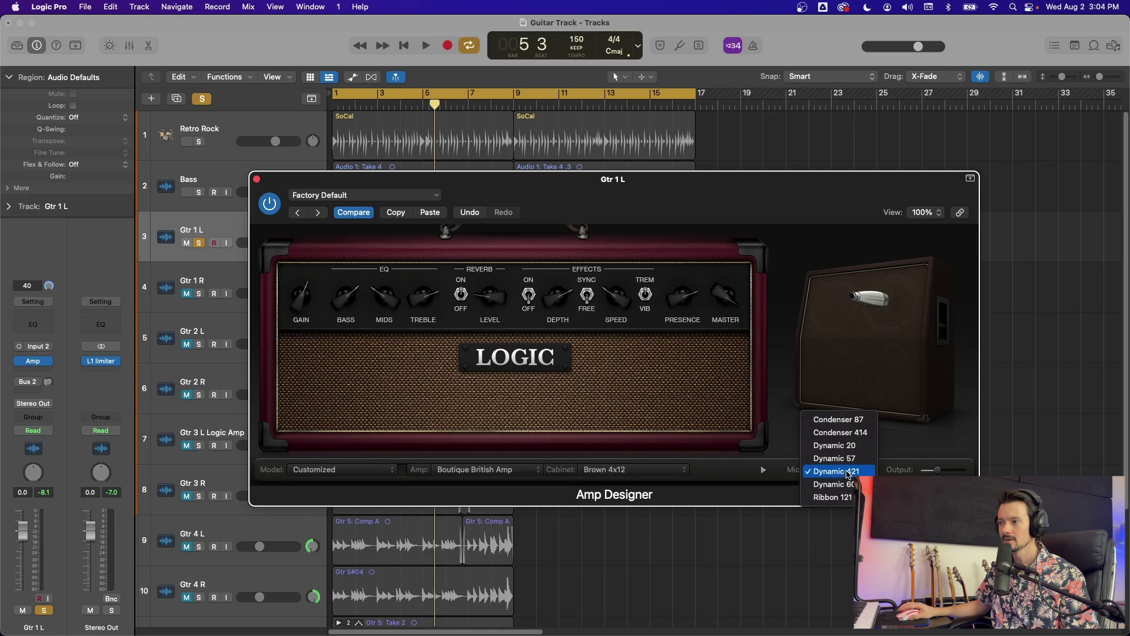
click(852, 485)
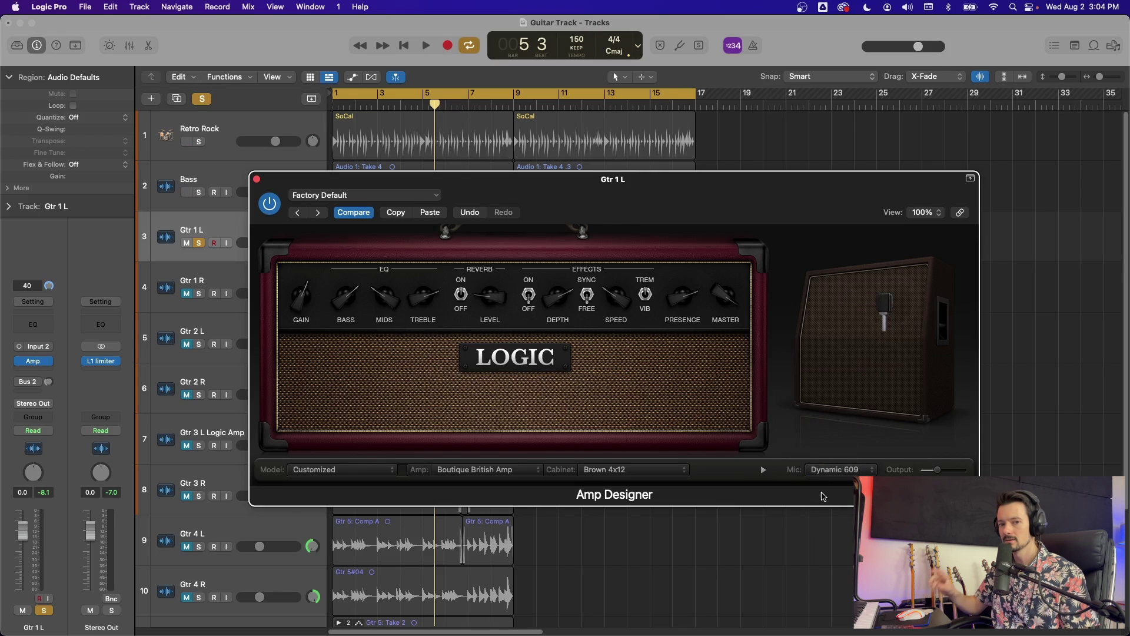
click(841, 471)
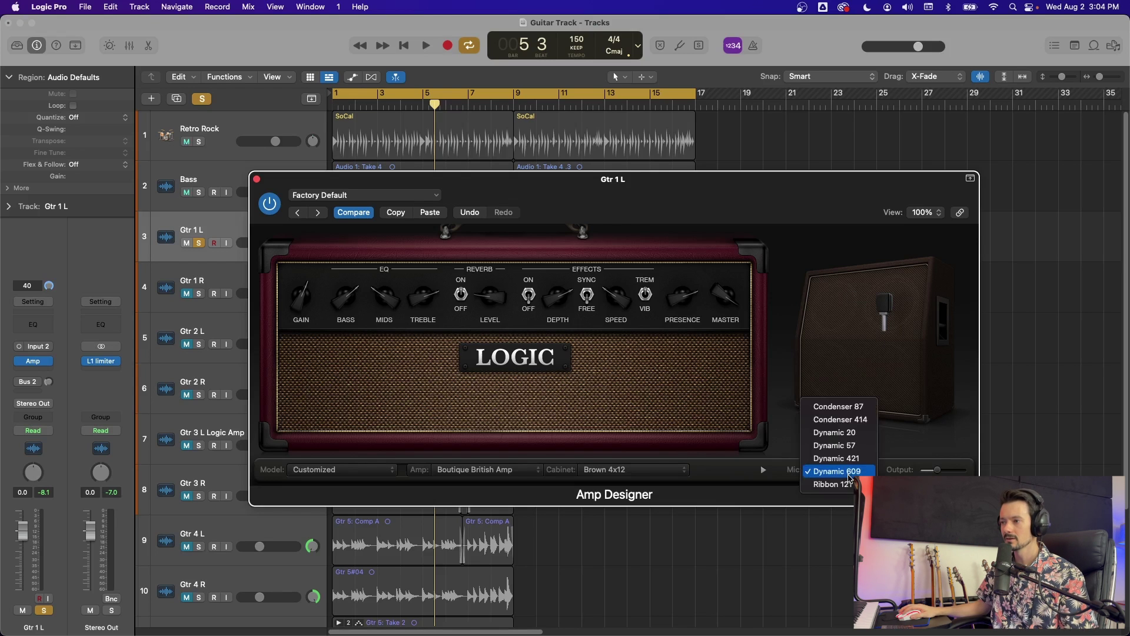
click(839, 487)
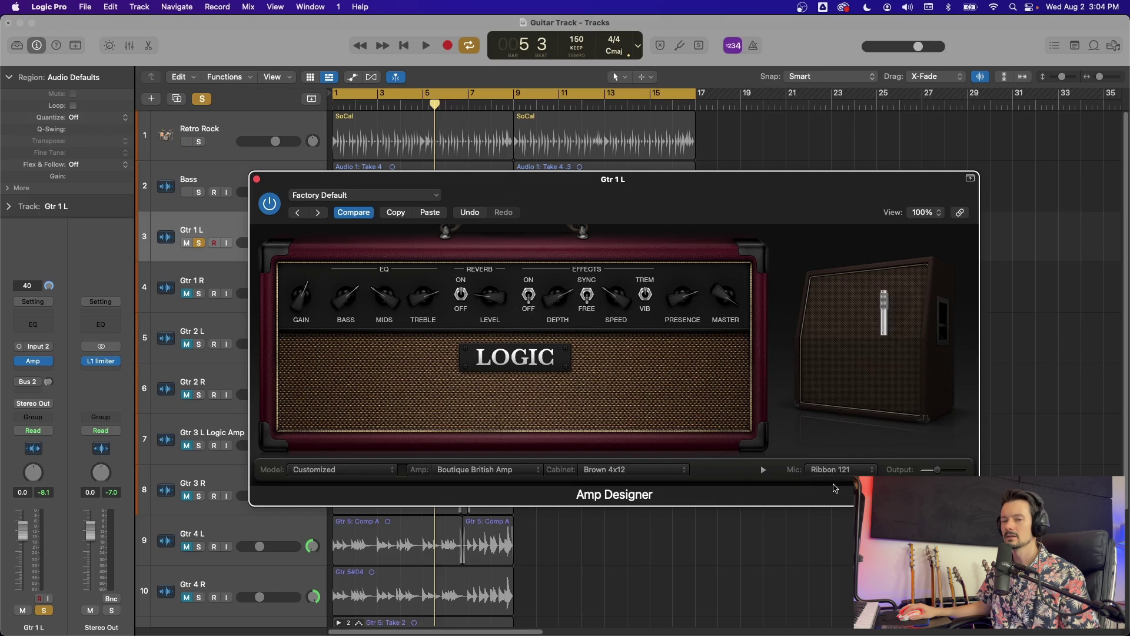
click(836, 473)
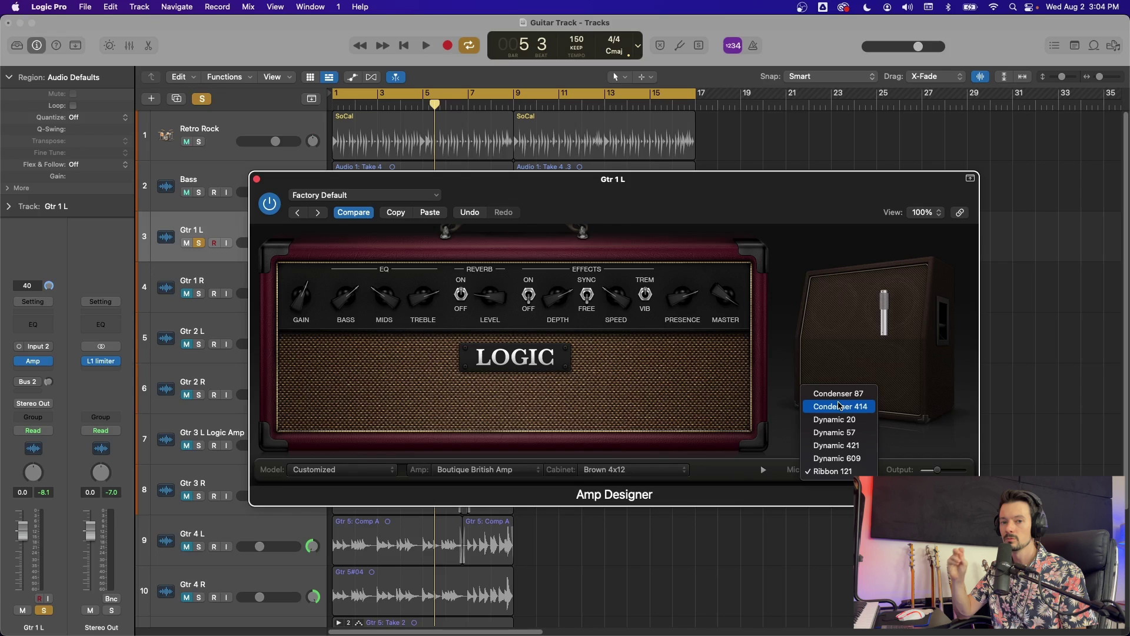
Dismiss the mic list and drag the Ribbon 121 mic up, then right across the speaker.
key(Escape)
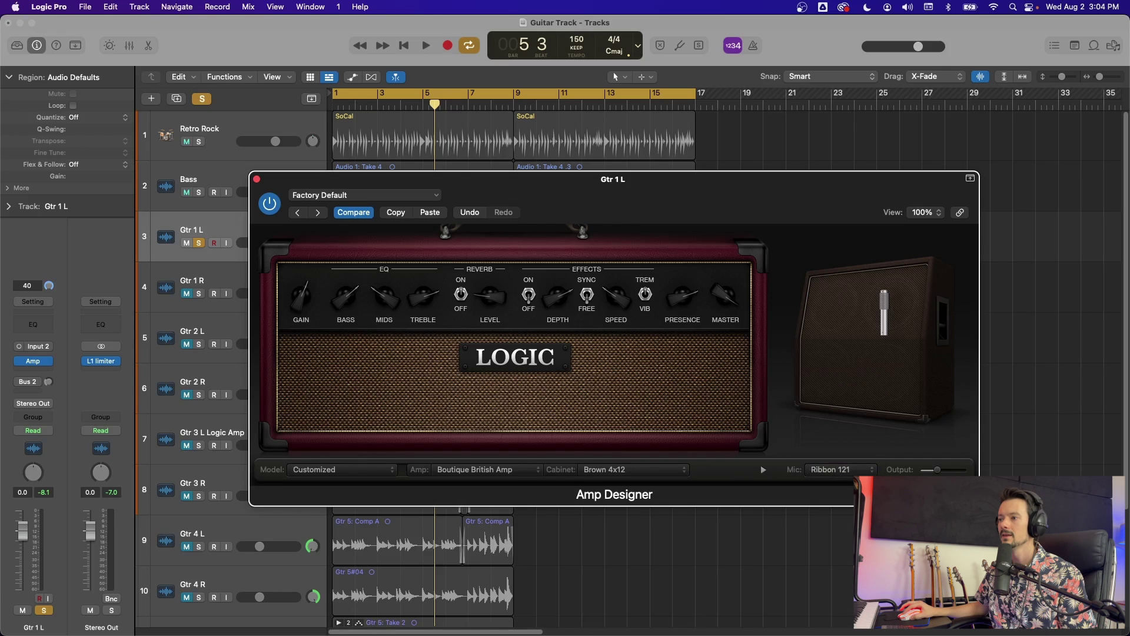
mouse_move(846, 430)
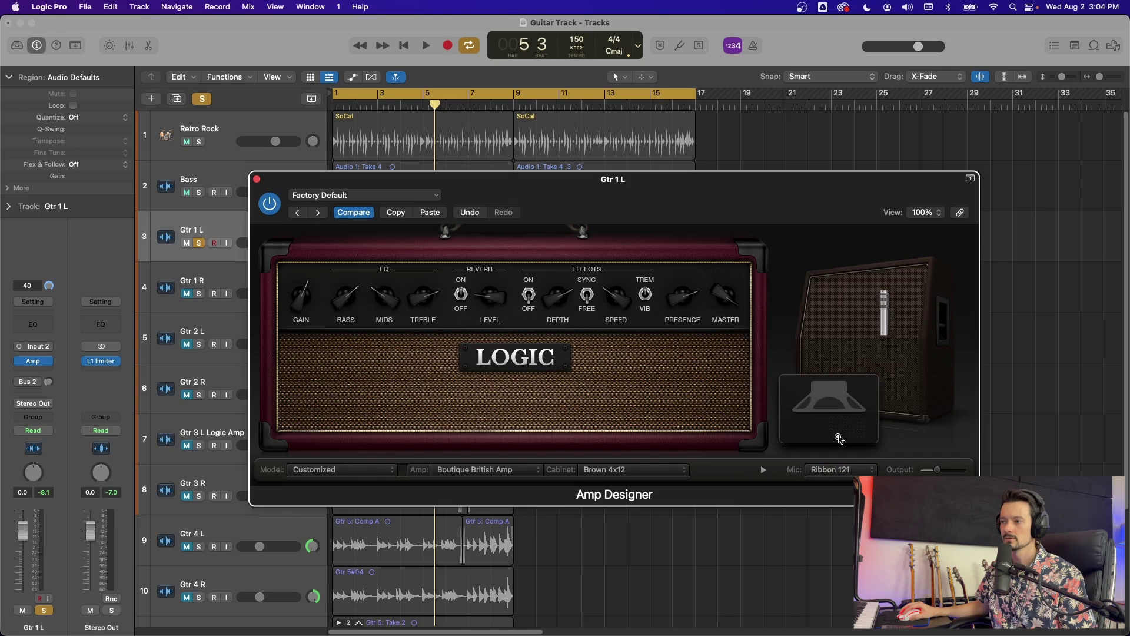
mouse_move(839, 437)
mouse_down()
mouse_move(858, 439)
mouse_move(827, 419)
mouse_up()
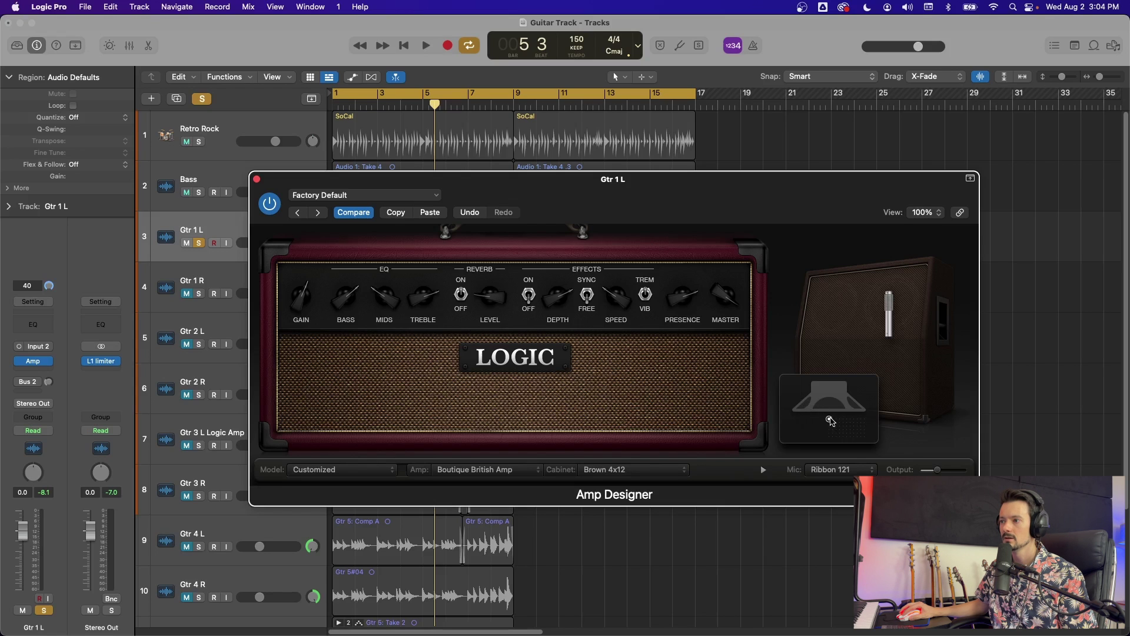
mouse_move(830, 421)
mouse_down()
mouse_move(864, 416)
mouse_move(852, 416)
mouse_move(854, 437)
mouse_move(848, 429)
mouse_up()
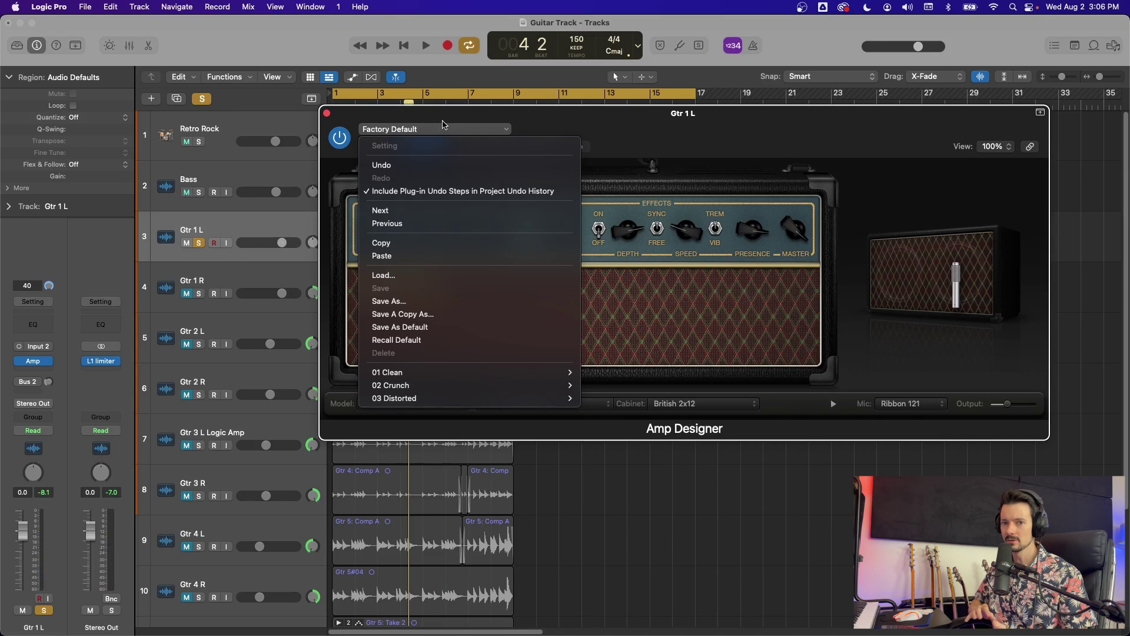
Load the American Reissue crunch preset and play it back.
mouse_move(386, 370)
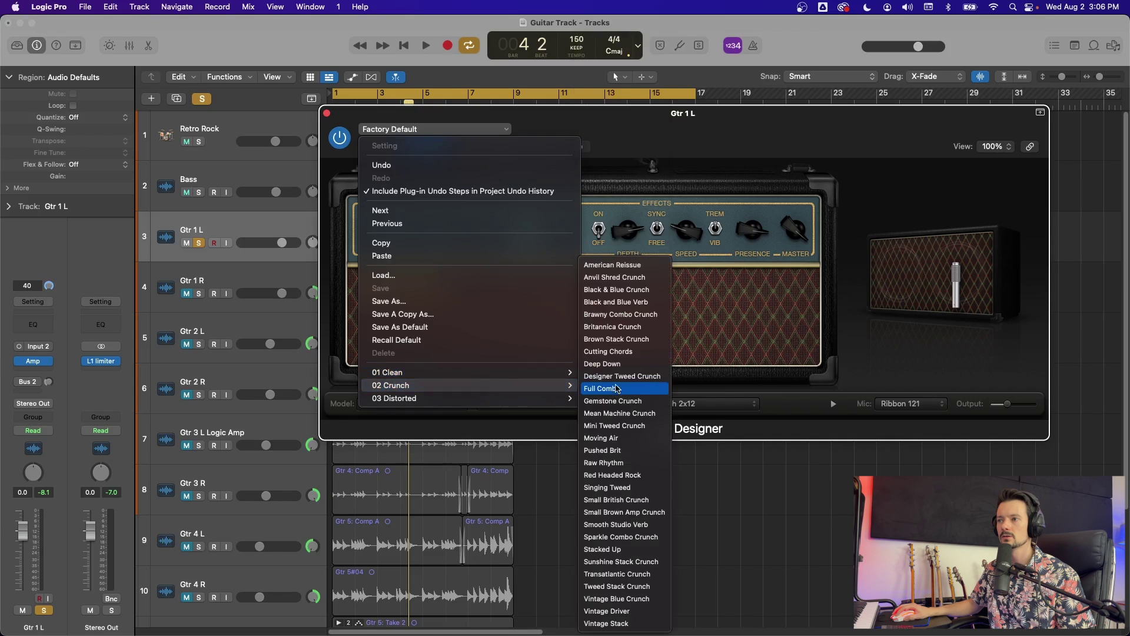
click(645, 265)
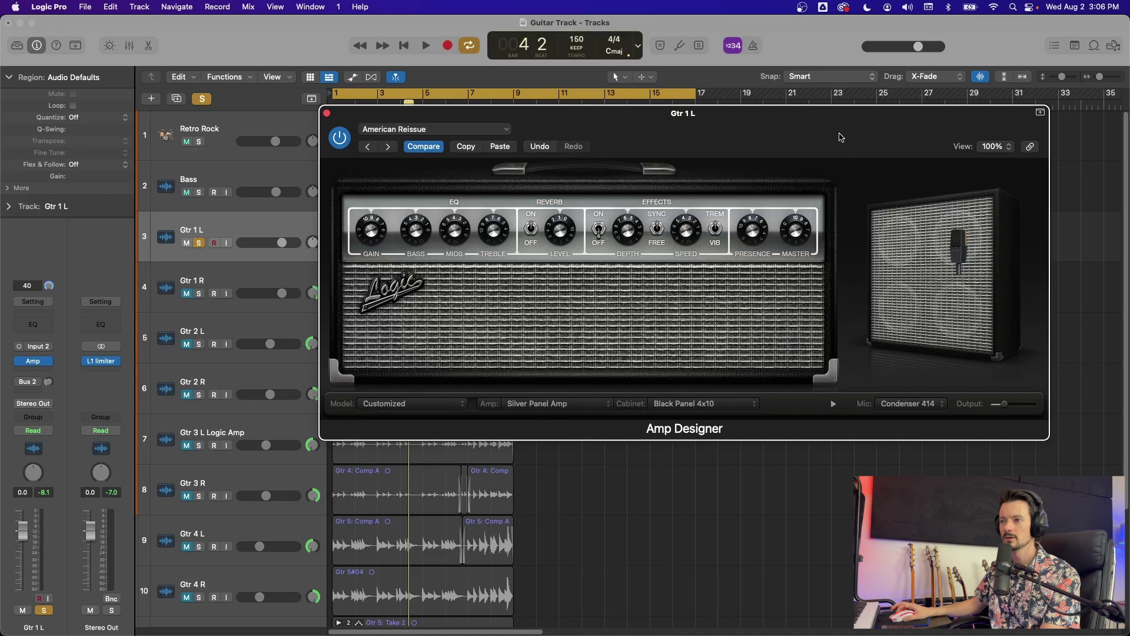
key(space)
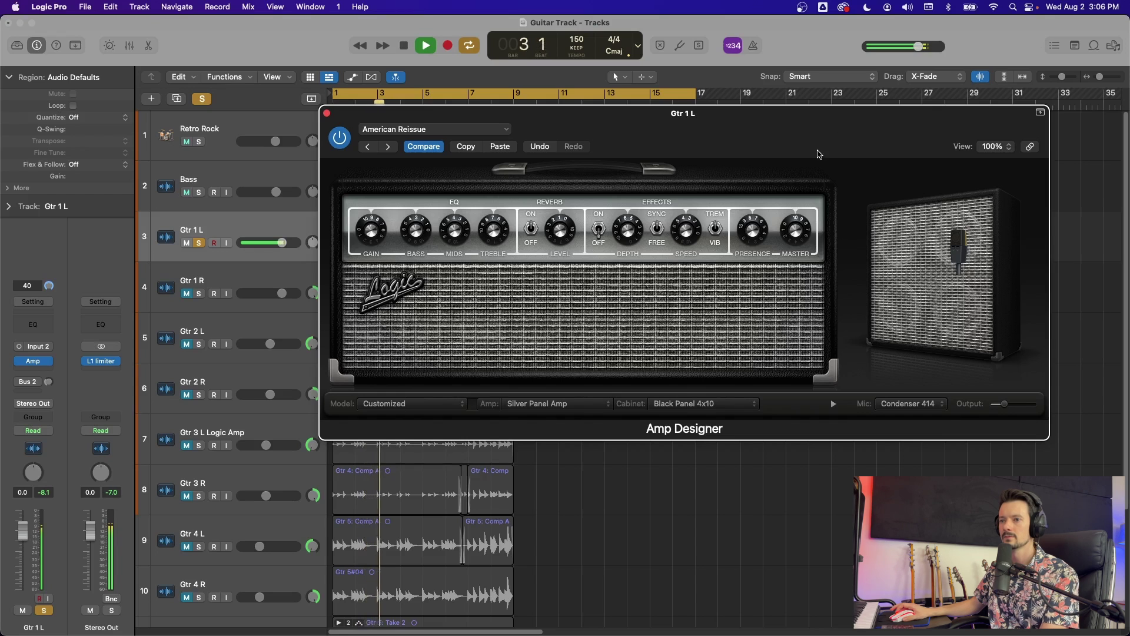
key(space)
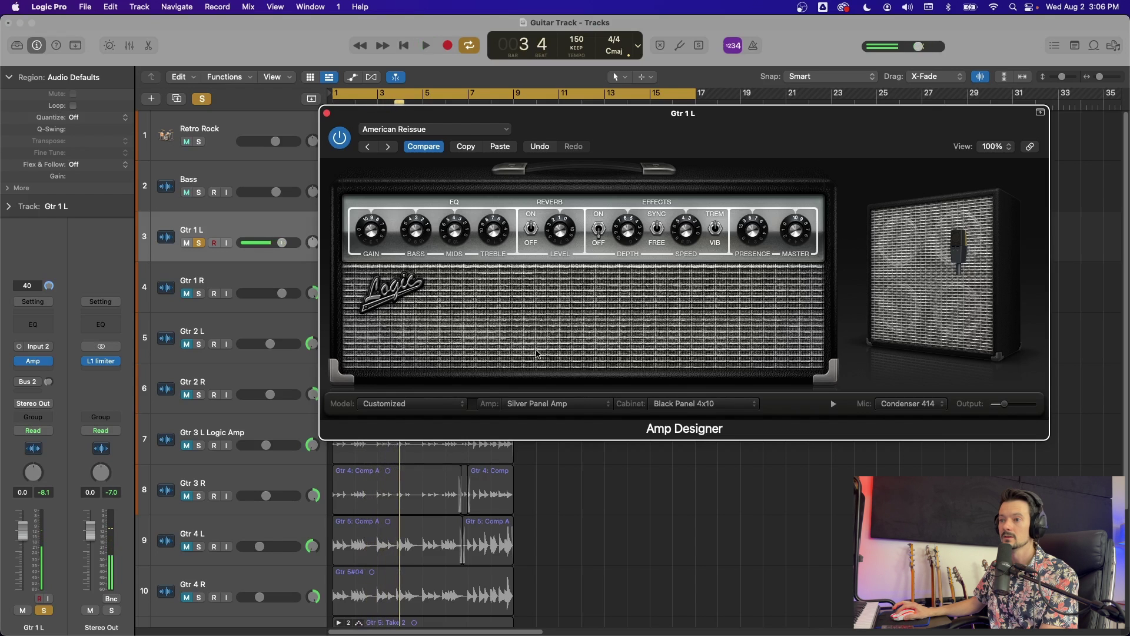
Step to the next Crunch preset and audition it with playback.
click(412, 403)
key(Escape)
click(435, 129)
click(617, 380)
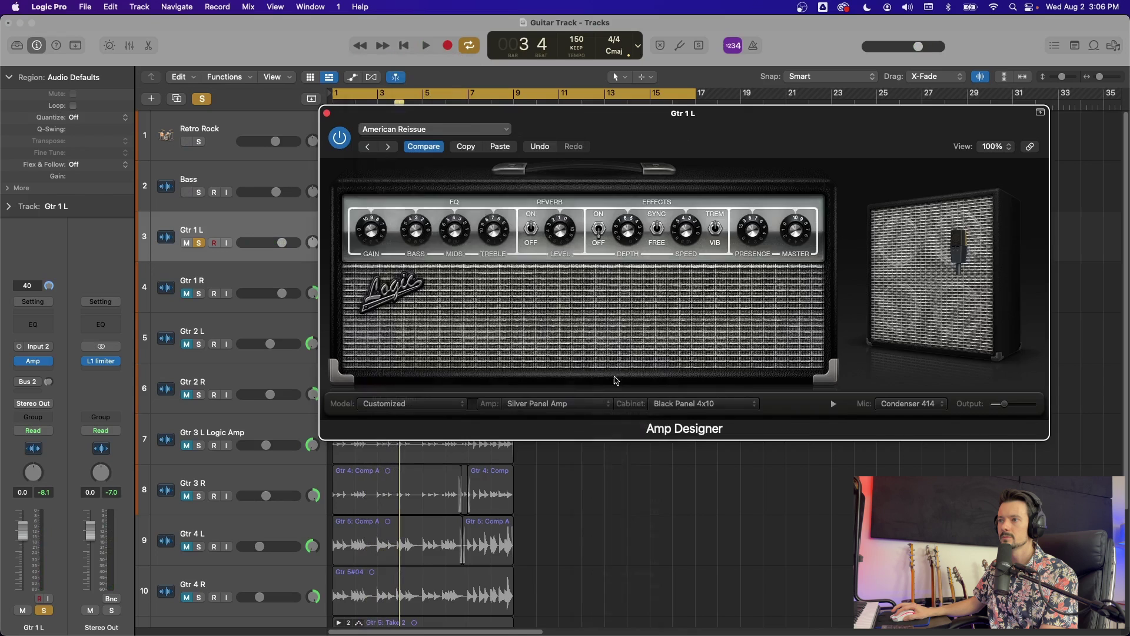
key(])
key(space)
click(454, 127)
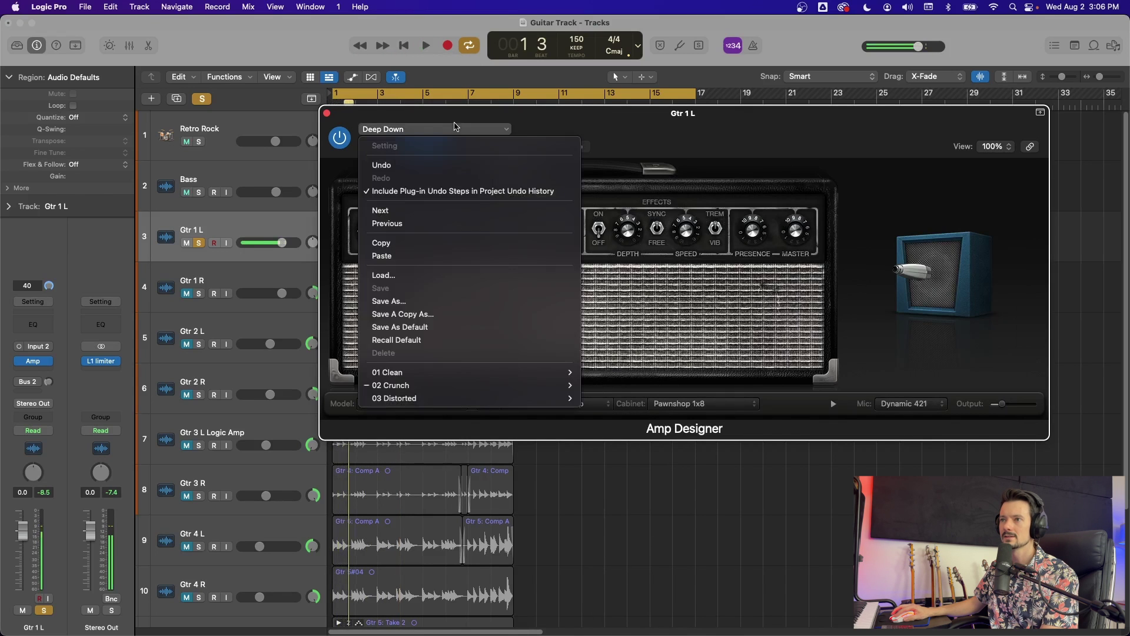
mouse_move(487, 385)
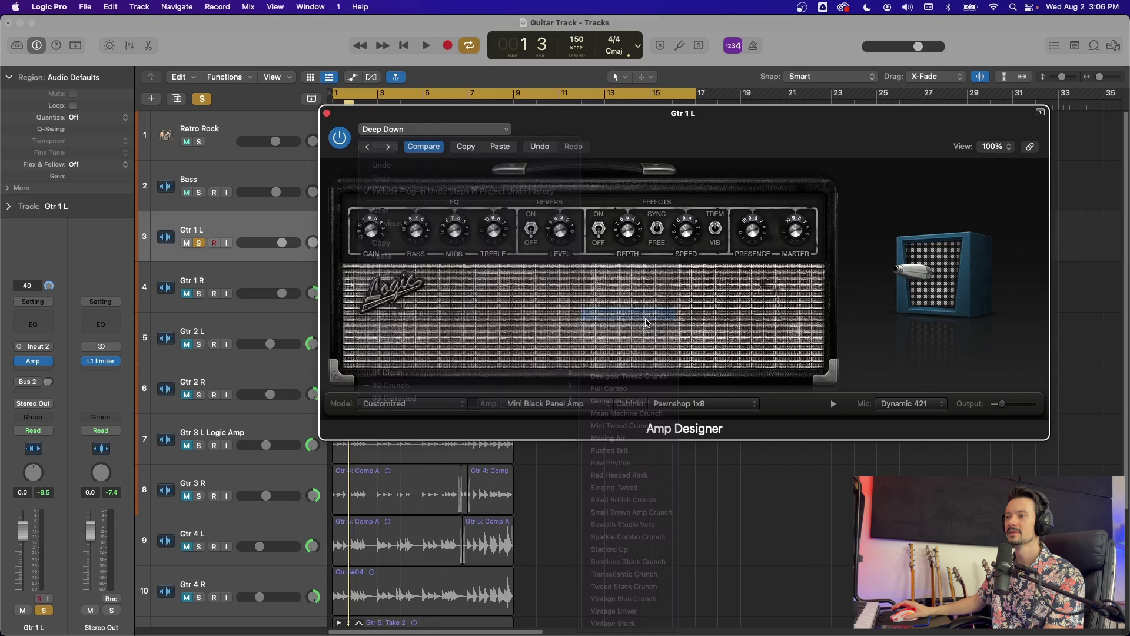
key(space)
Load the Raw Rhythm preset and step forward two presets.
click(434, 404)
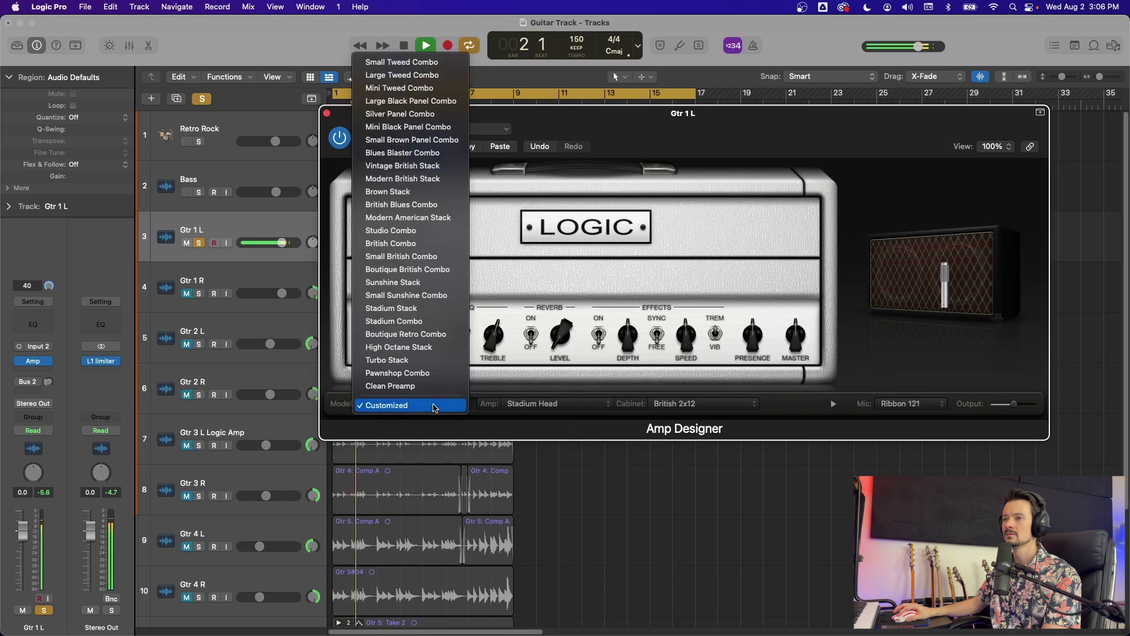
click(436, 129)
click(436, 129)
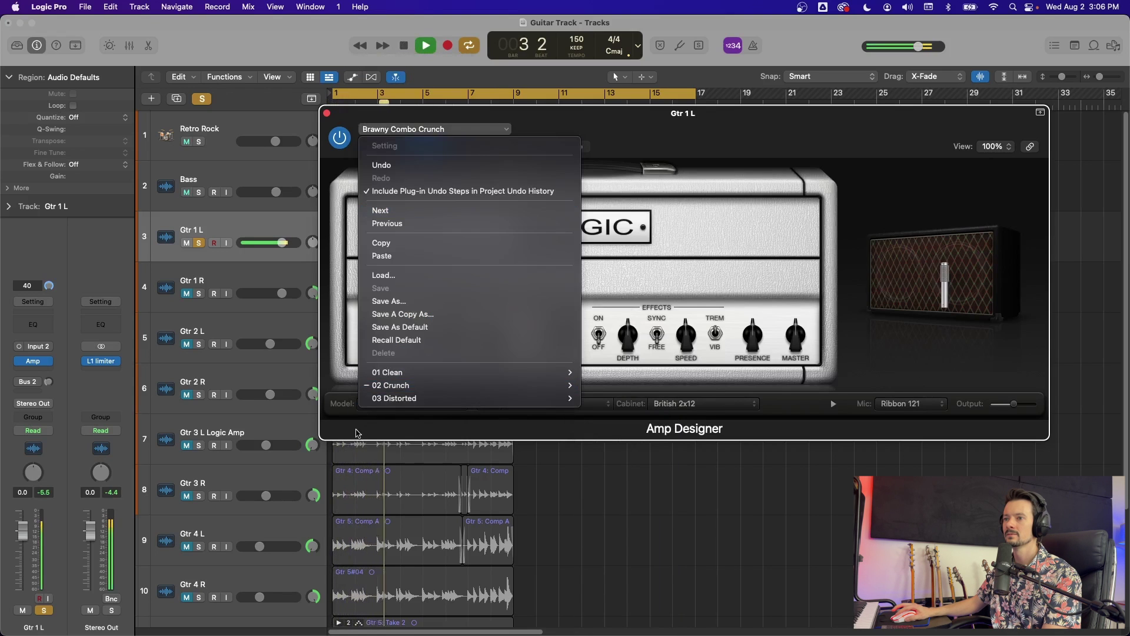
mouse_move(412, 385)
click(618, 462)
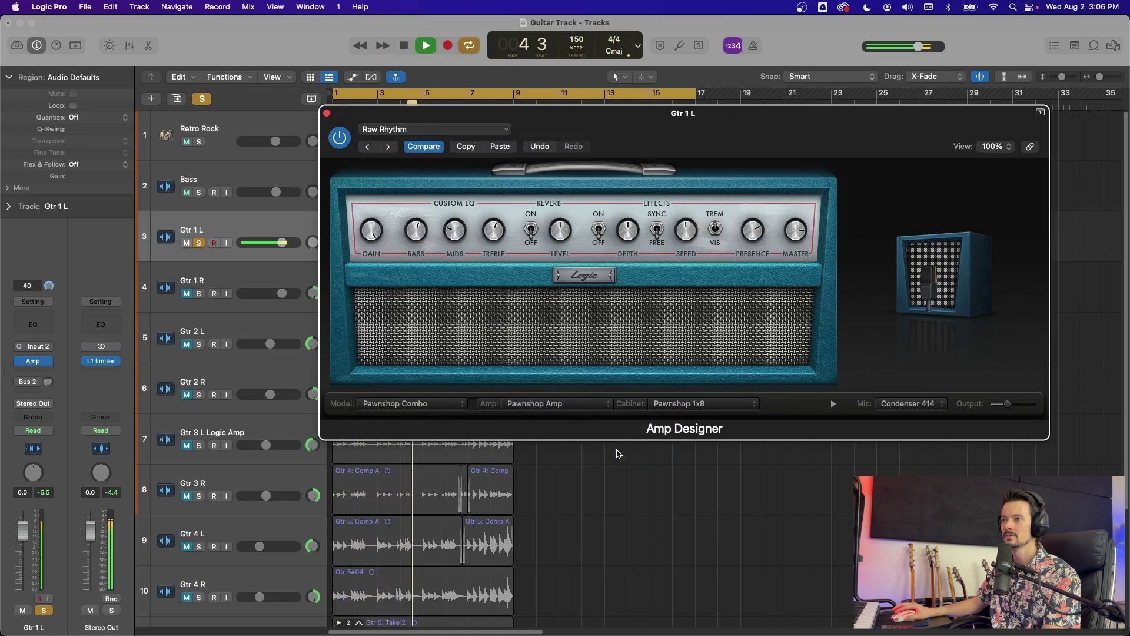
click(387, 146)
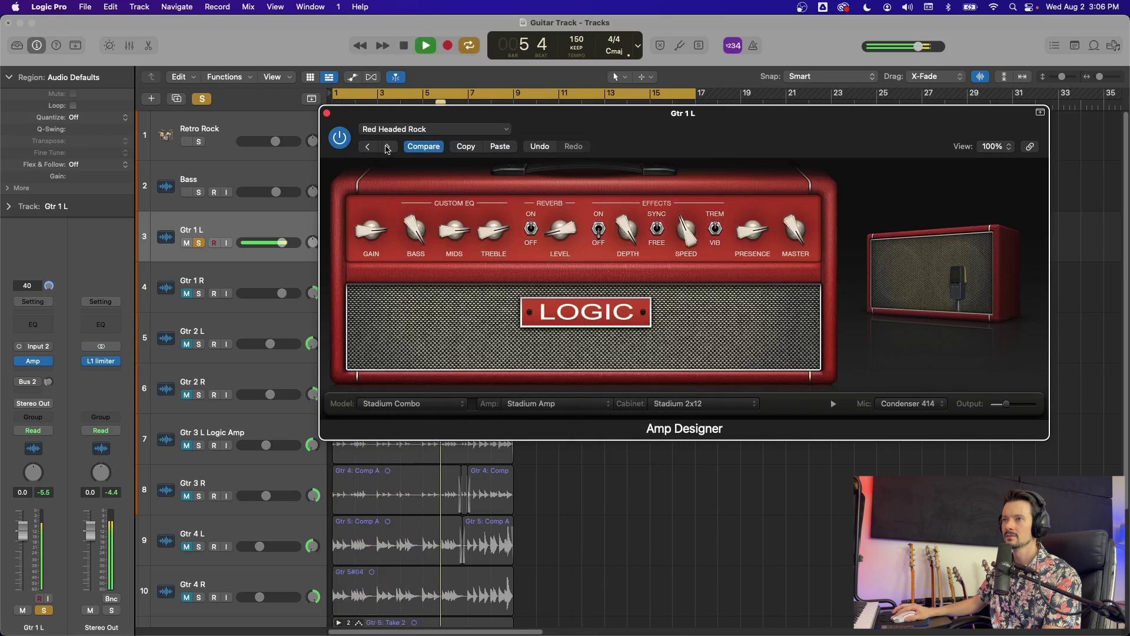
click(387, 146)
Load the Black and Blue Verb preset.
click(410, 134)
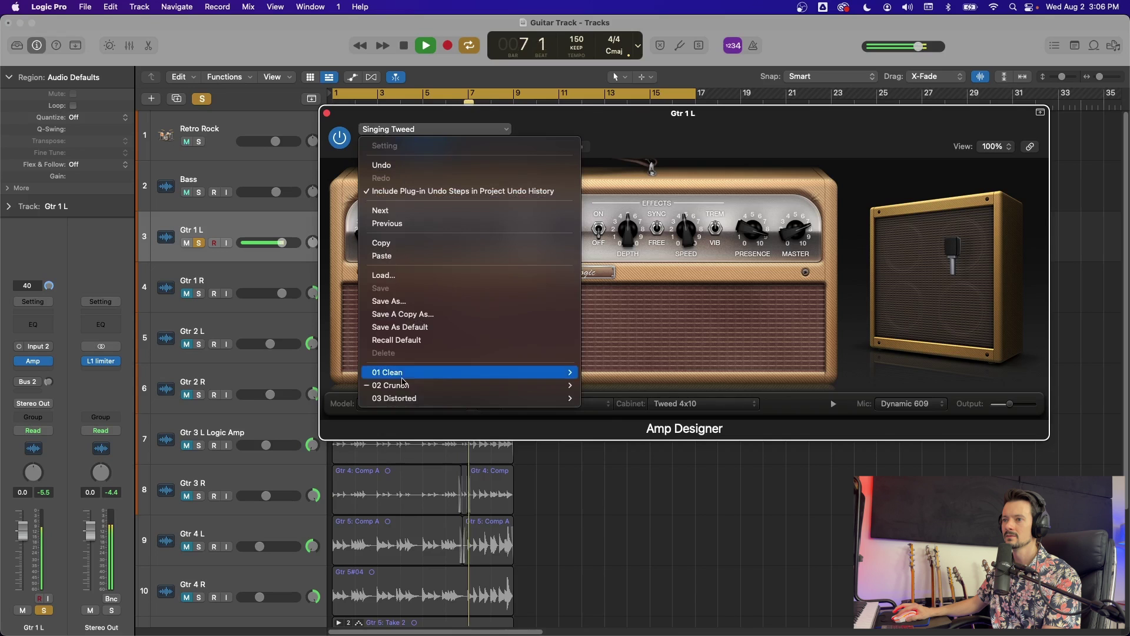
mouse_move(413, 385)
click(643, 301)
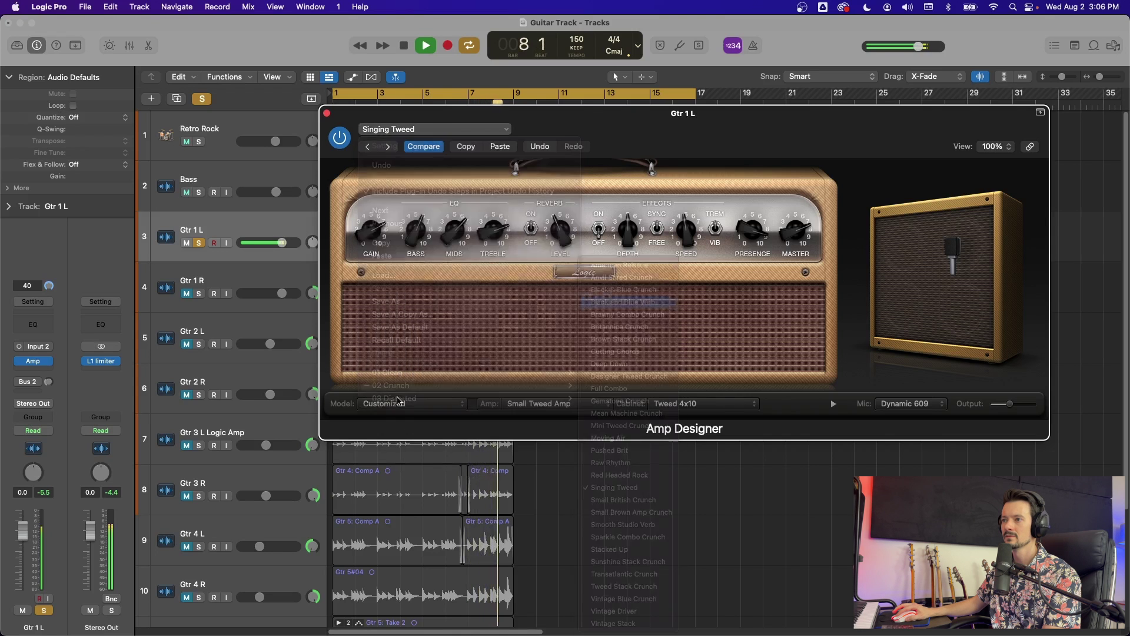
click(374, 409)
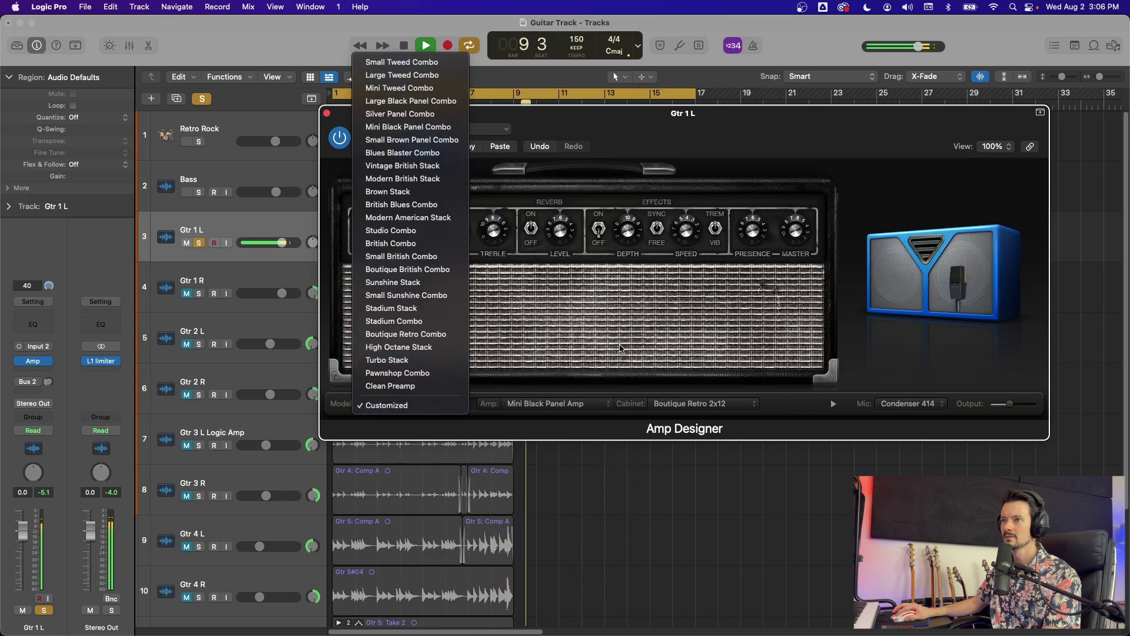
click(374, 405)
Reload American Reissue, step back through presets, and end on American Reissue.
click(412, 129)
mouse_move(441, 386)
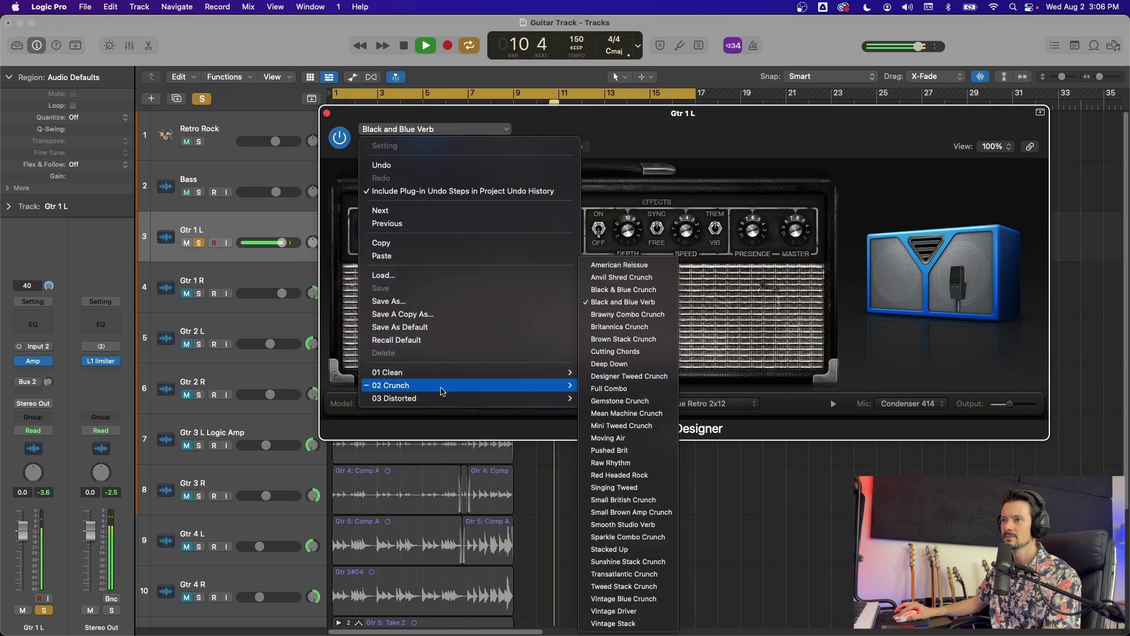
click(624, 266)
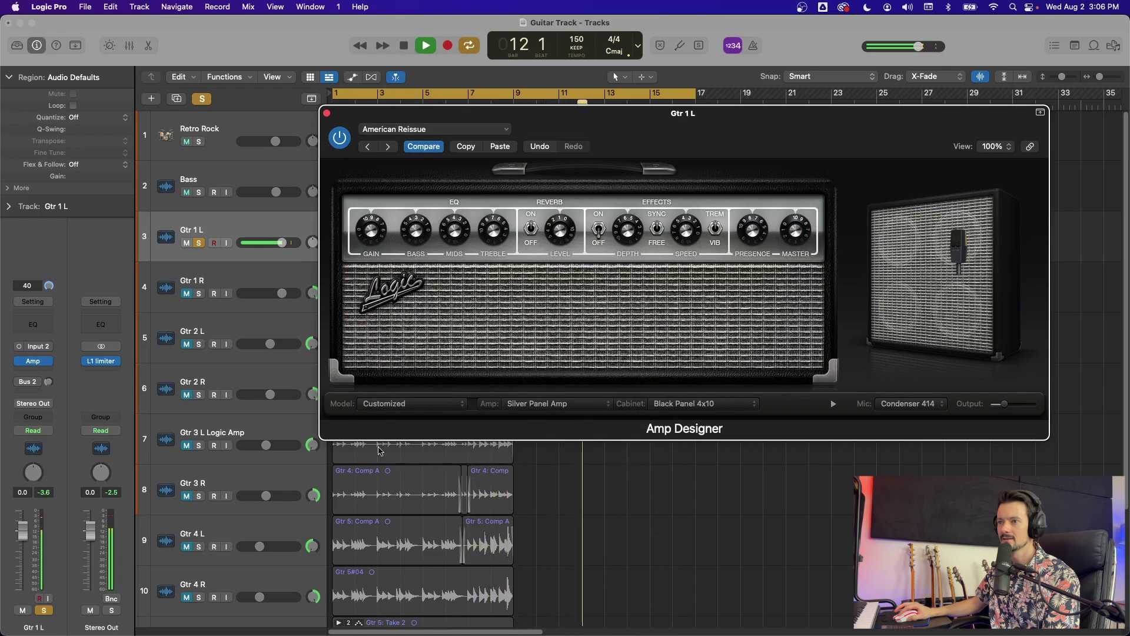
click(367, 146)
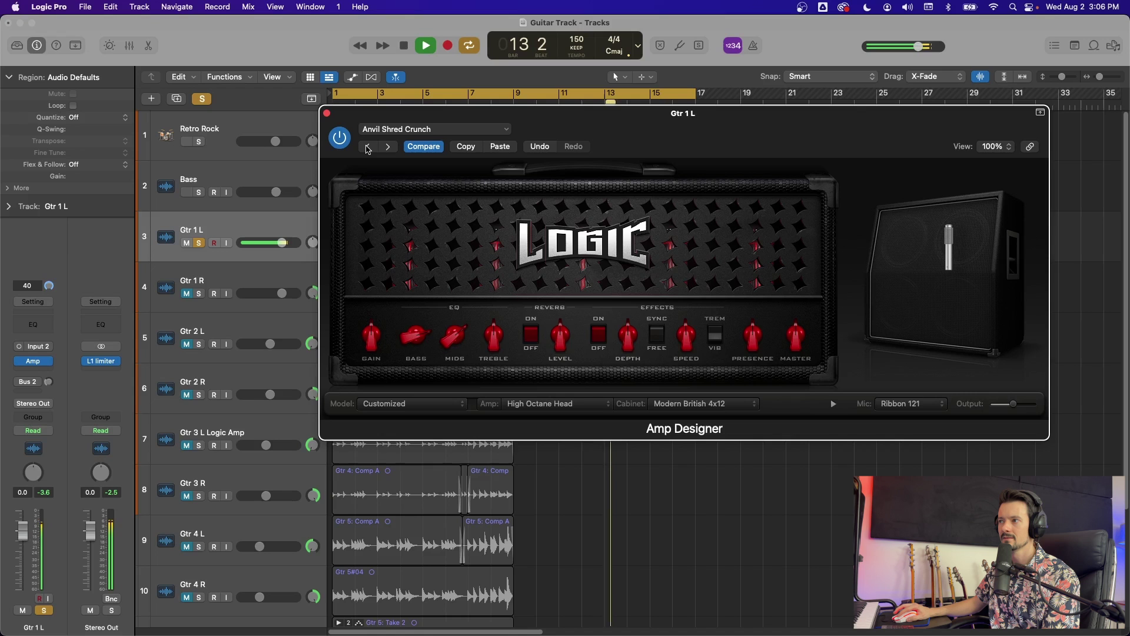
click(368, 147)
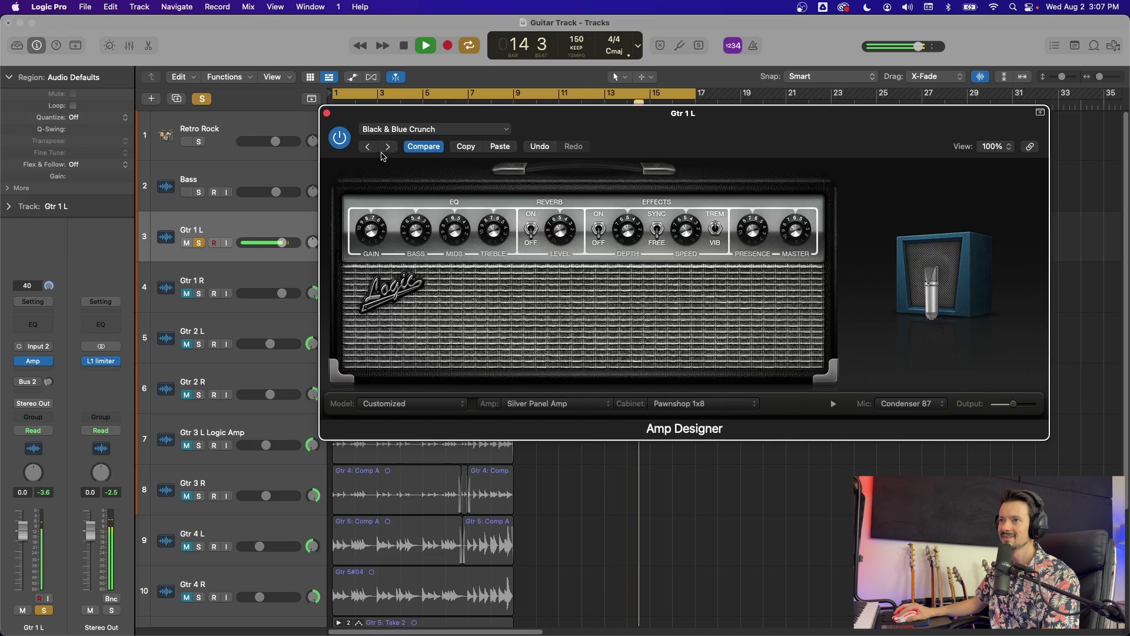
click(368, 147)
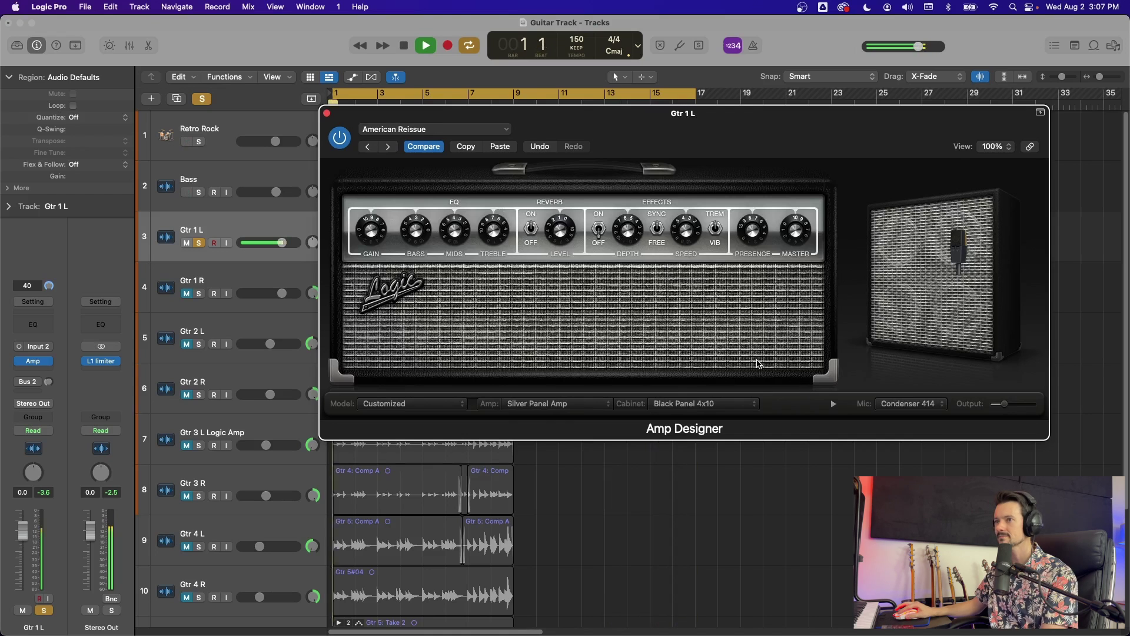
Switch the amp head to Vintage British Head and replay the guitar to hear it.
key(space)
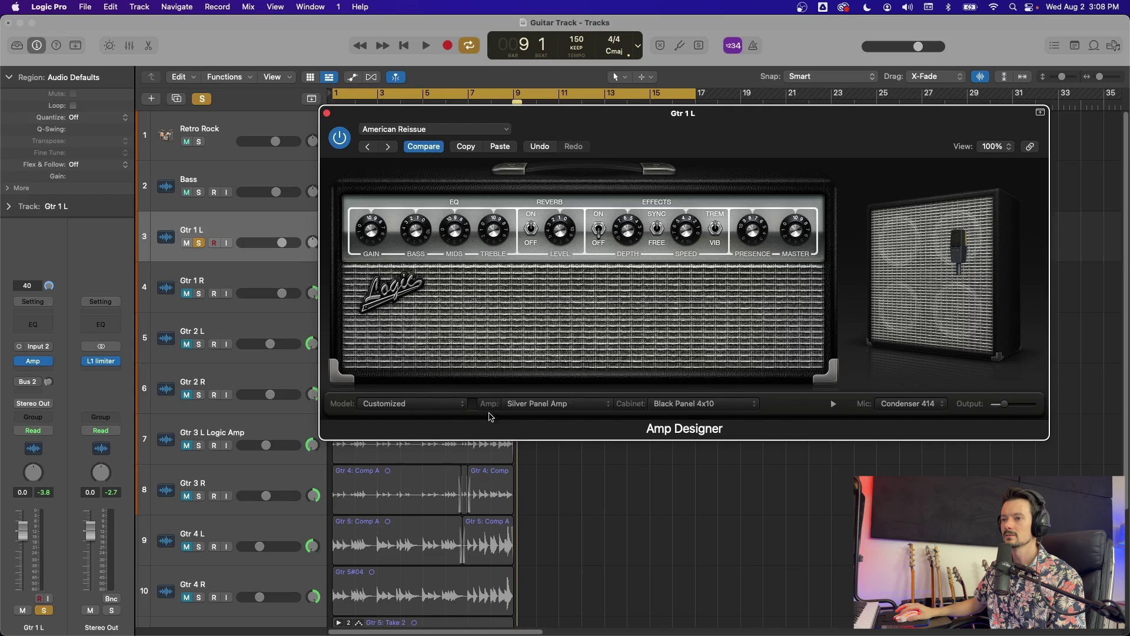
click(412, 403)
click(554, 403)
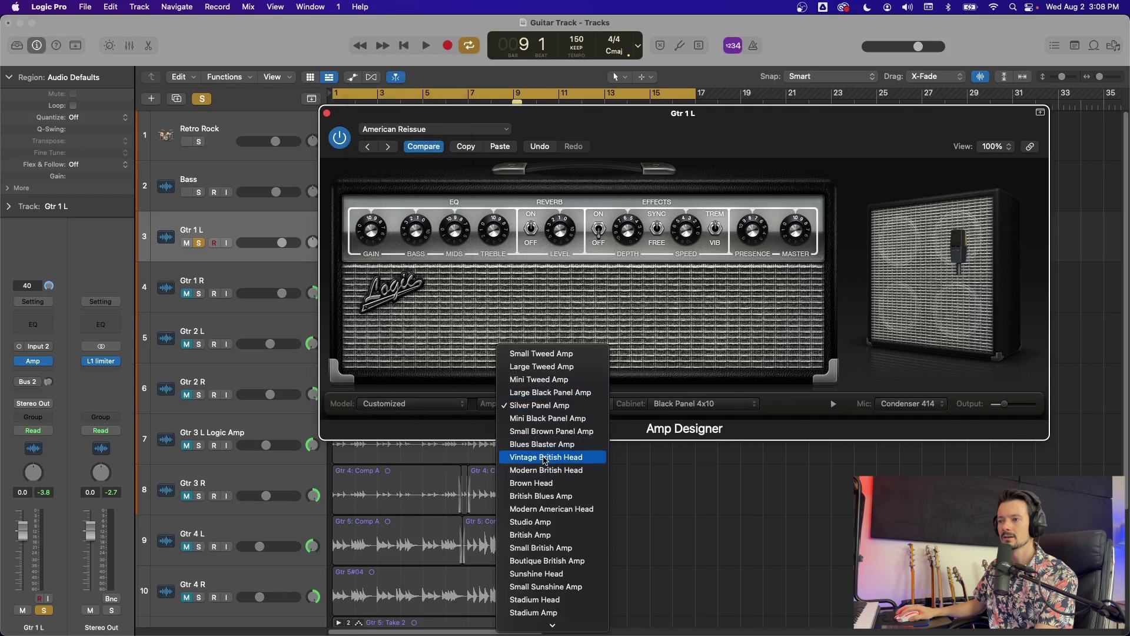
click(544, 459)
key(Return)
key(space)
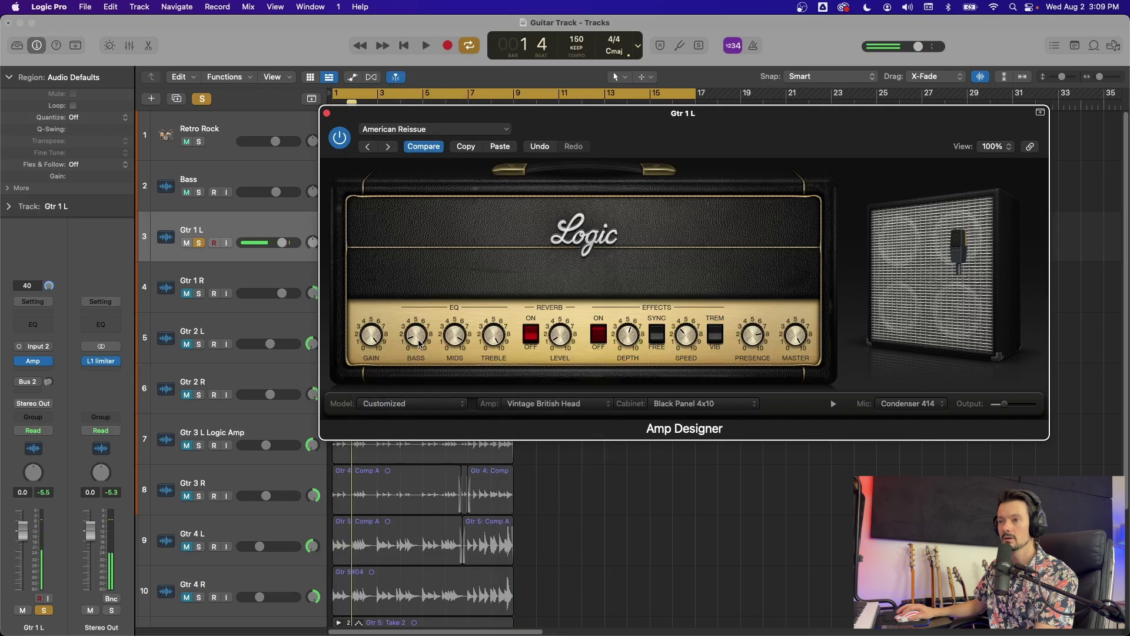
key(space)
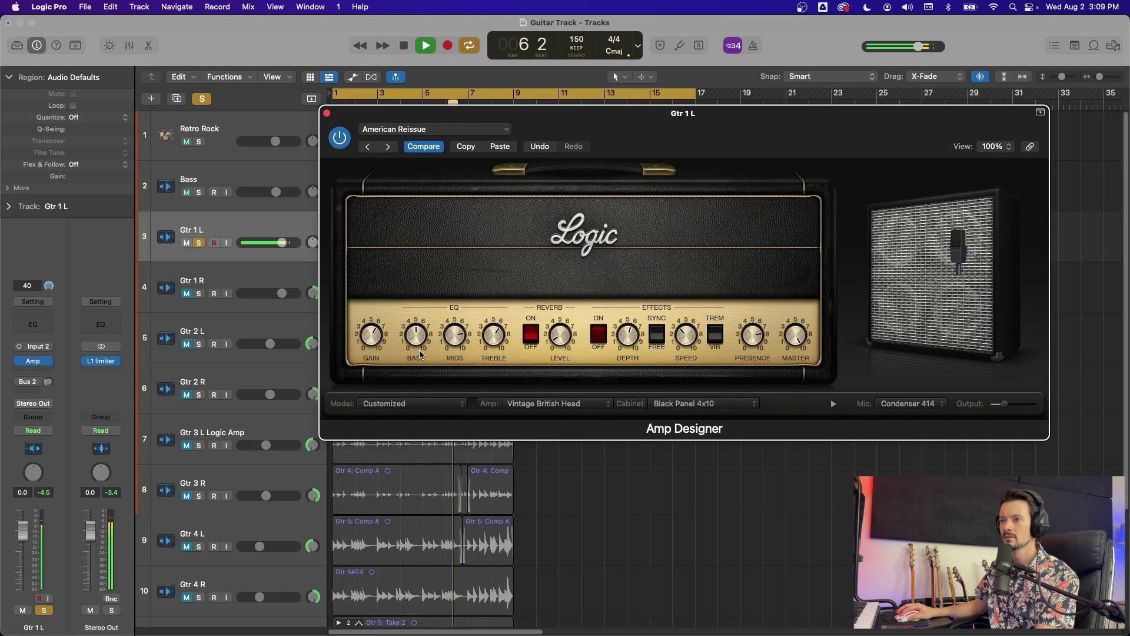
Set the EQ type to U.S. Classic and try the Modern British and Vintage British 4x12 cabinets.
click(466, 309)
click(468, 319)
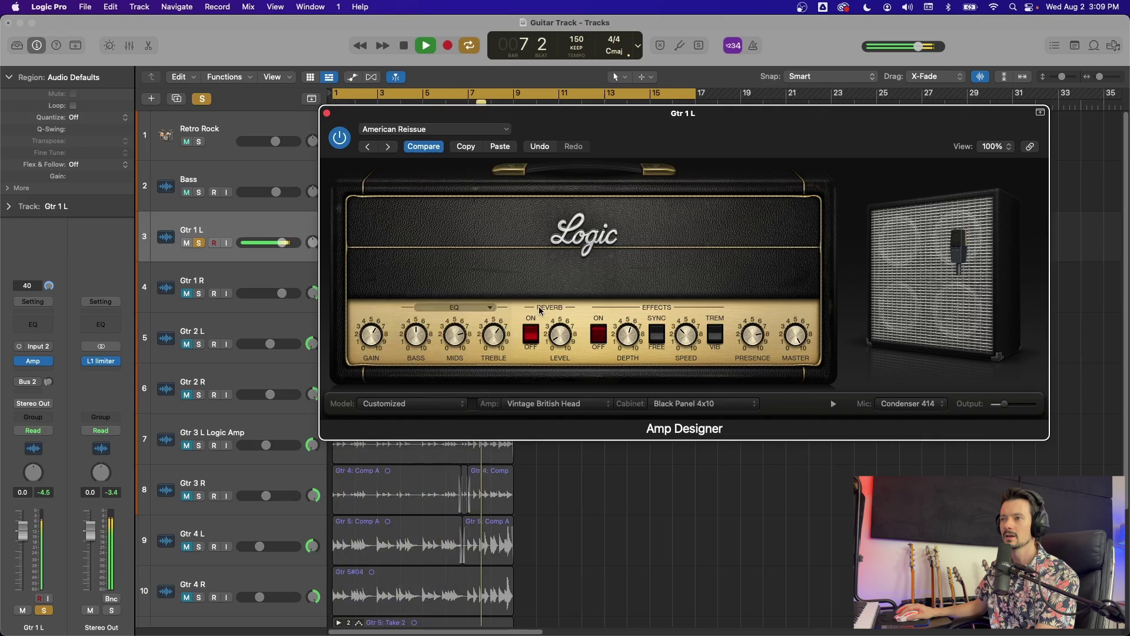
key(space)
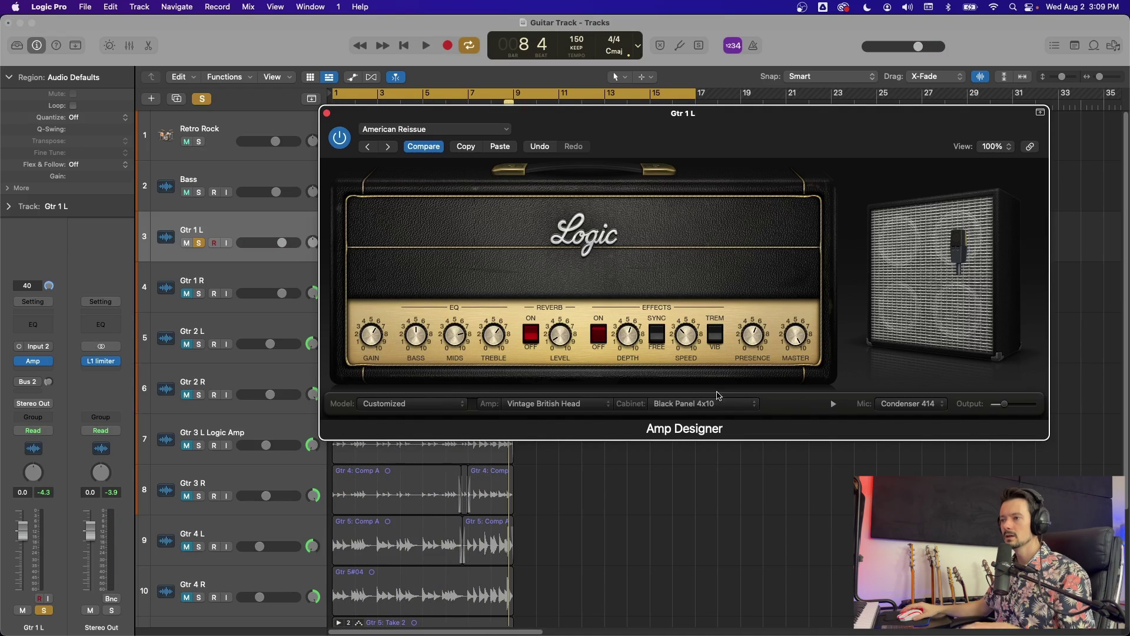
click(676, 404)
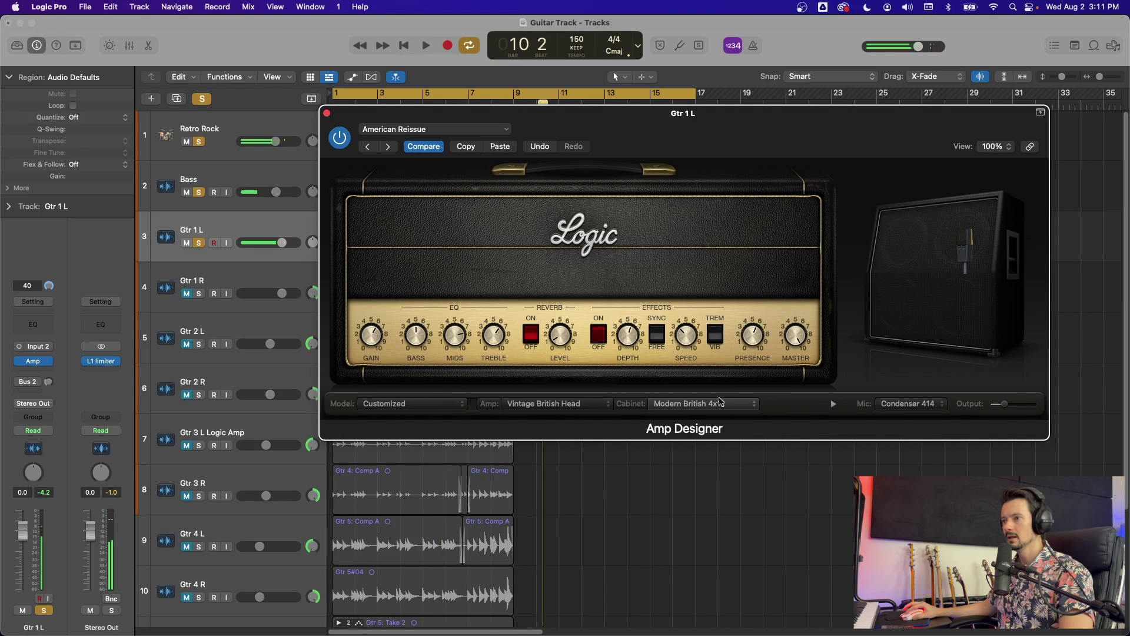
click(720, 403)
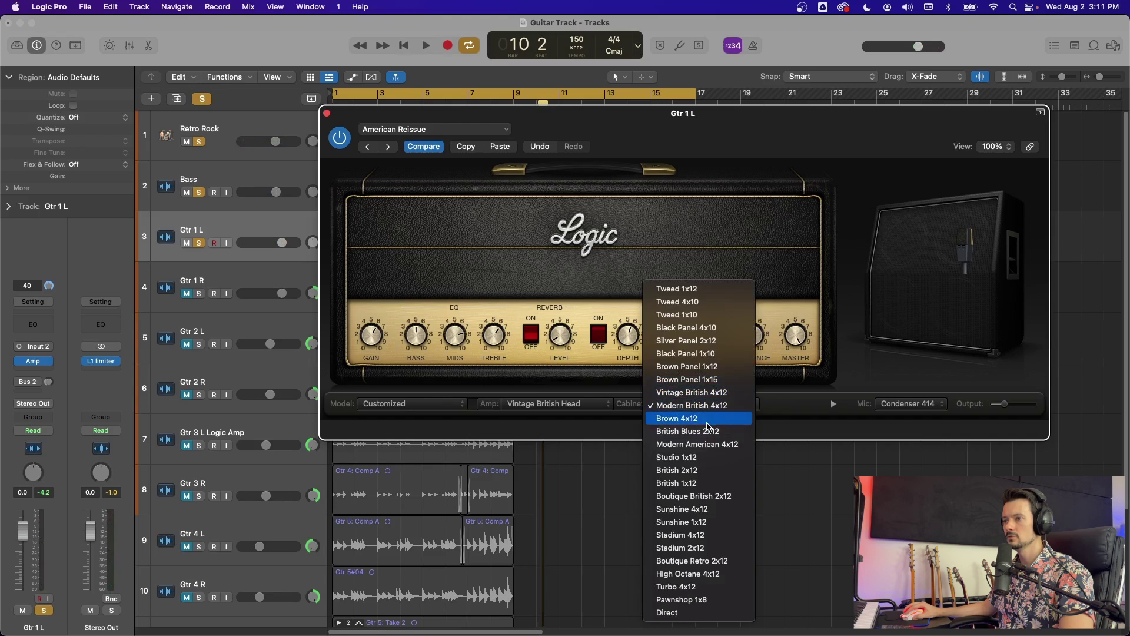
click(718, 393)
key(space)
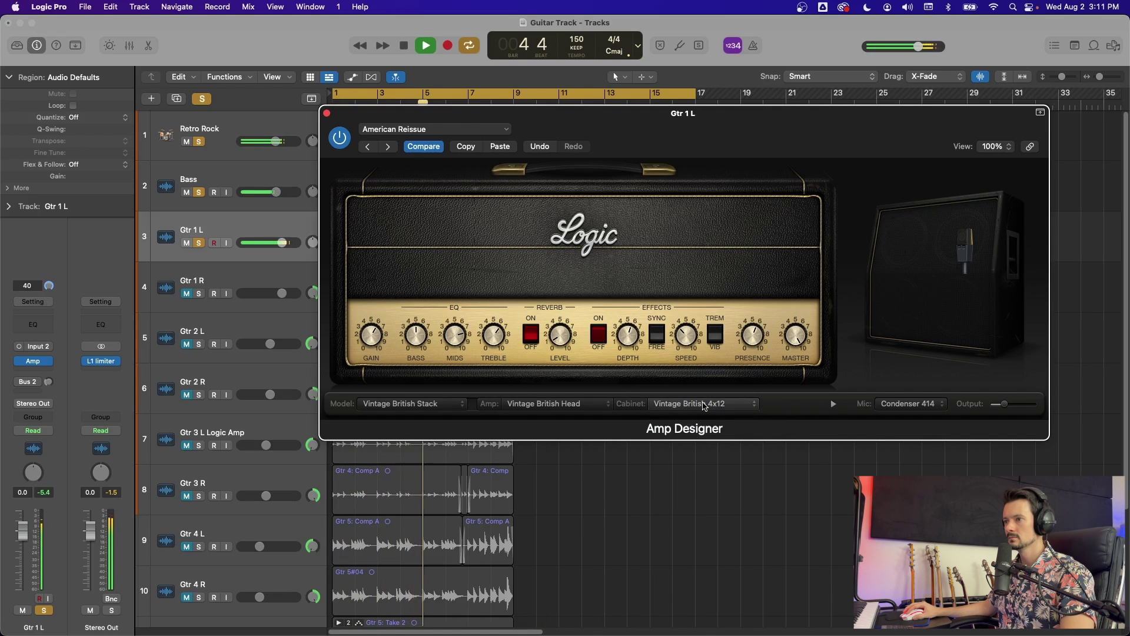
key(space)
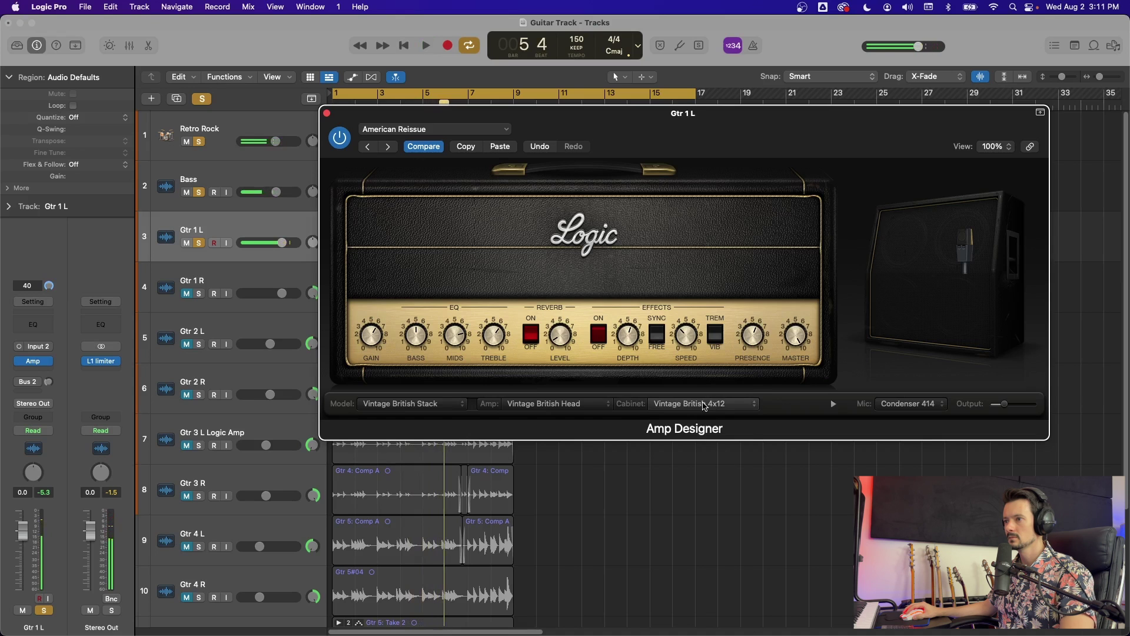
Audition Modern British 4x12 and Brown 4x12 with playback, then return to Vintage British 4x12.
click(705, 406)
key(space)
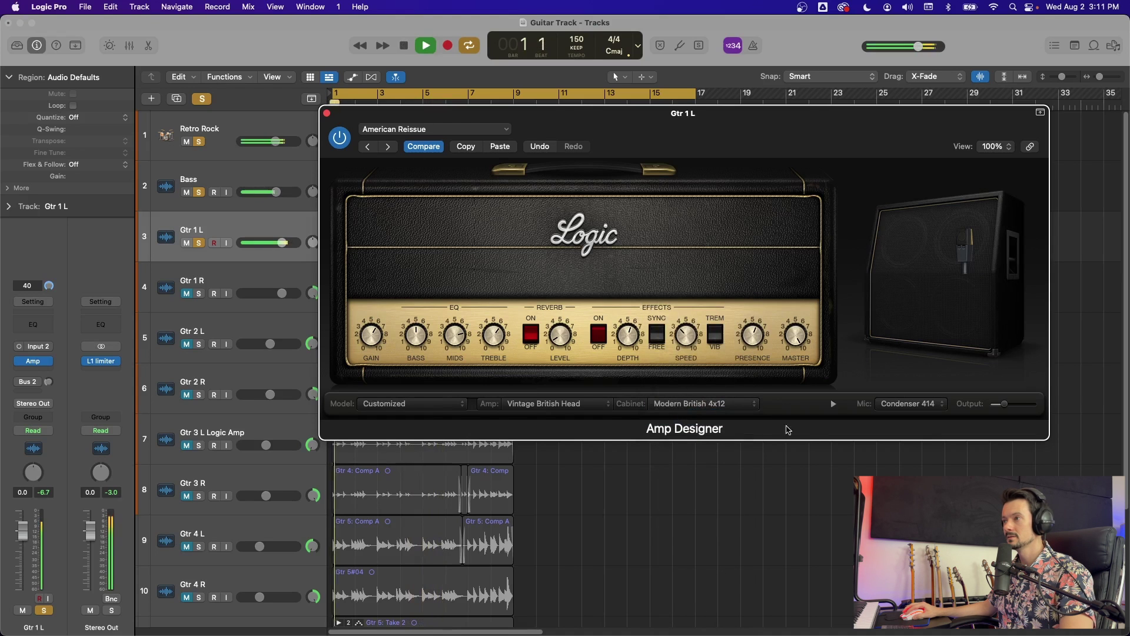
click(724, 410)
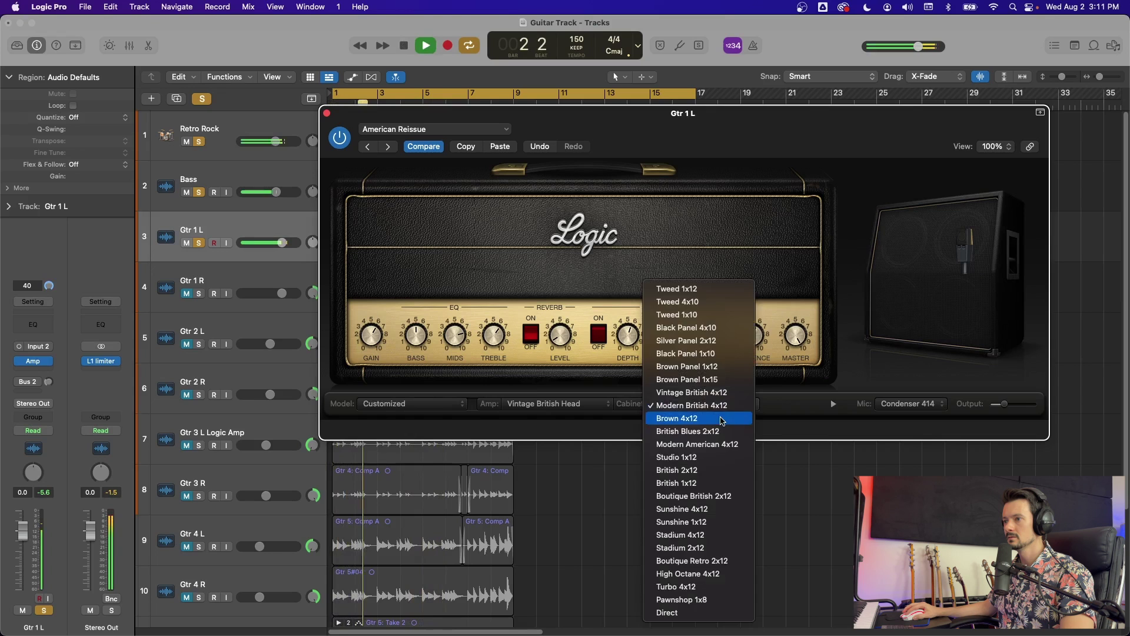
click(722, 420)
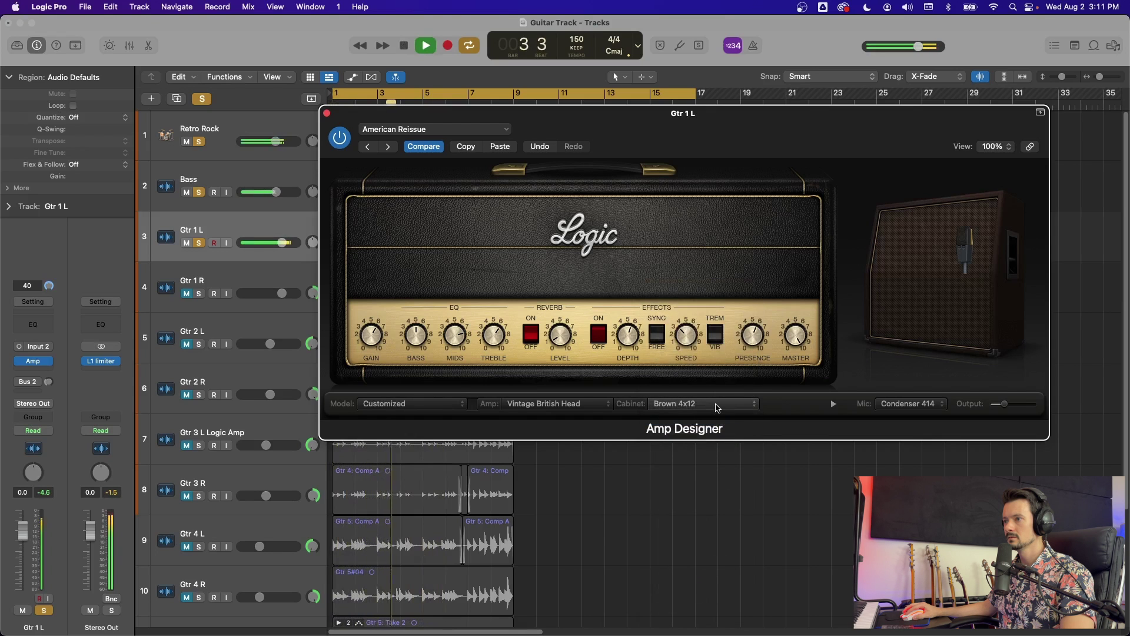
click(706, 405)
click(708, 381)
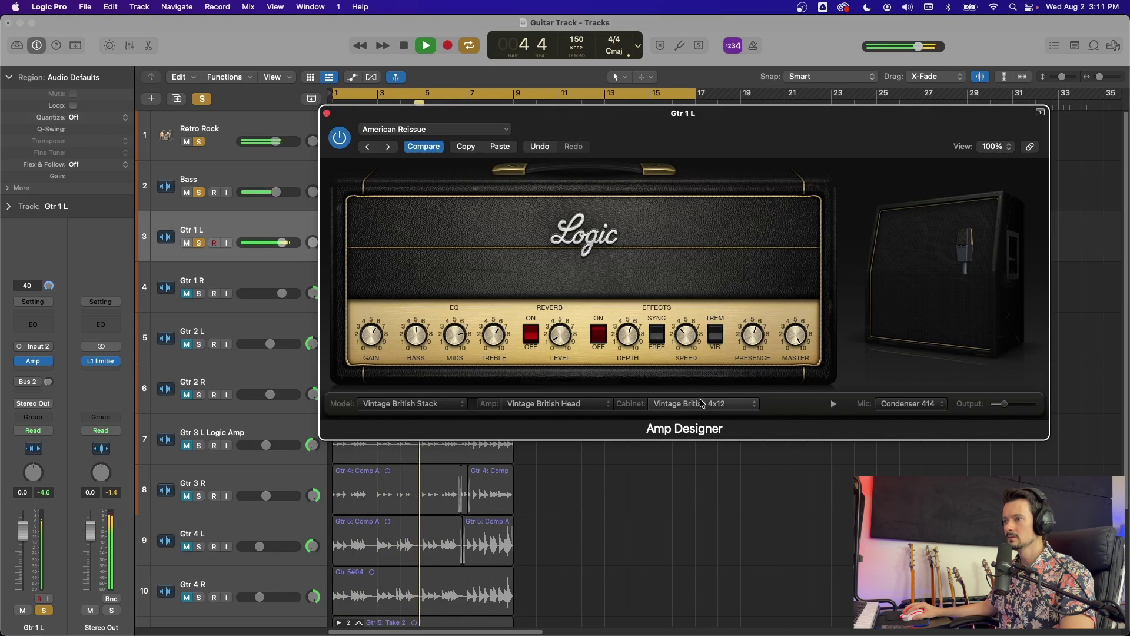
key(space)
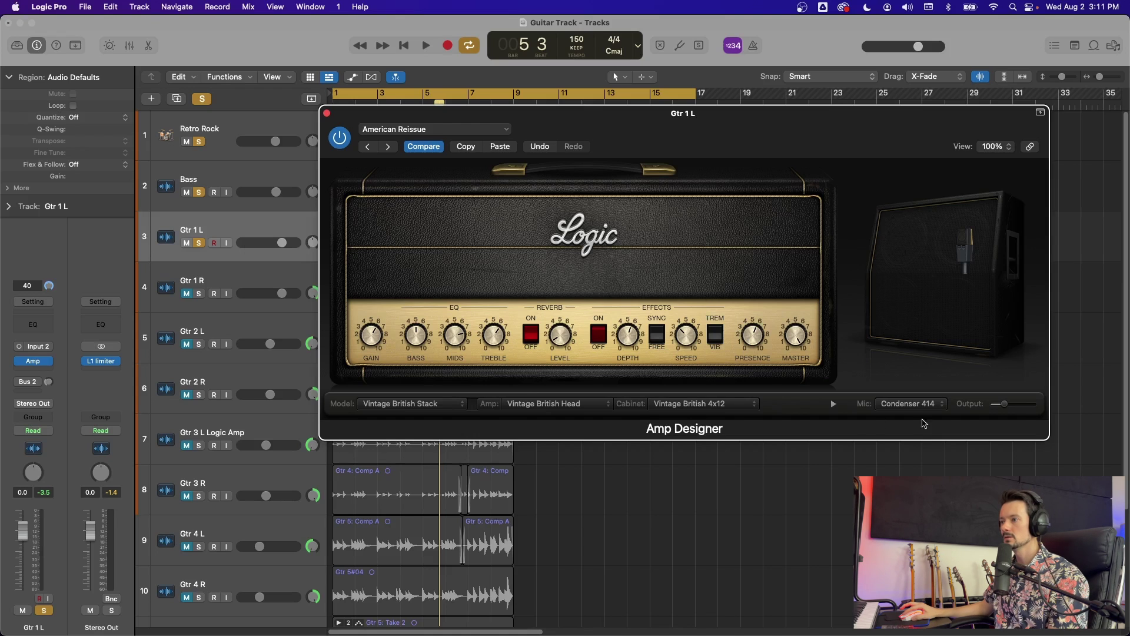
Switch the mic to Dynamic 57, play back, and shift it slightly right on the speaker.
click(930, 406)
click(942, 439)
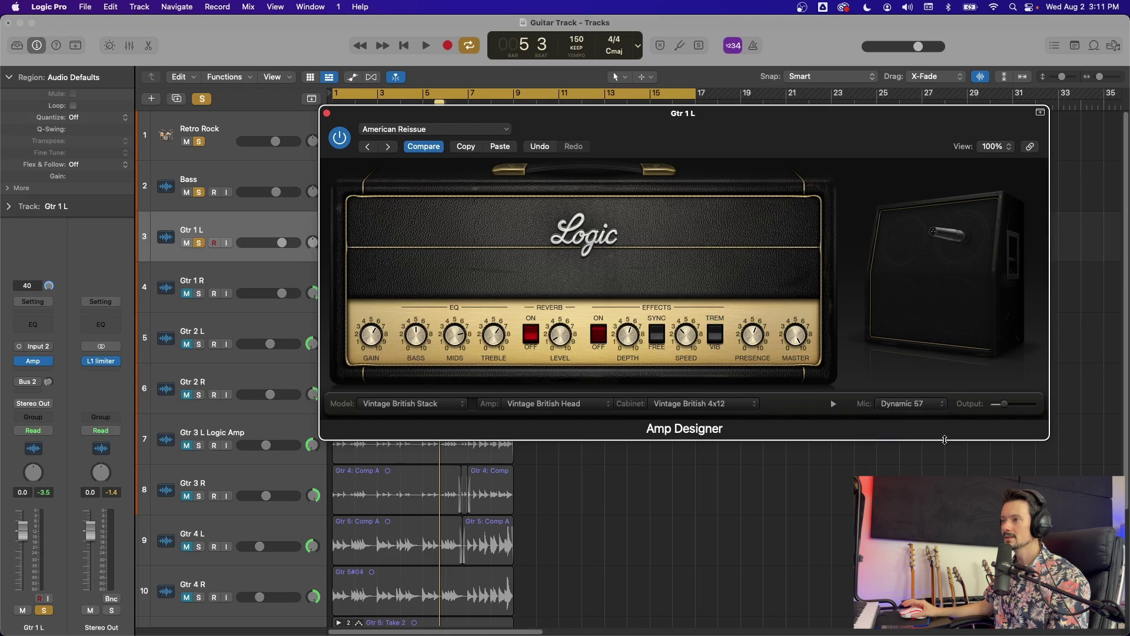
mouse_move(936, 277)
key(space)
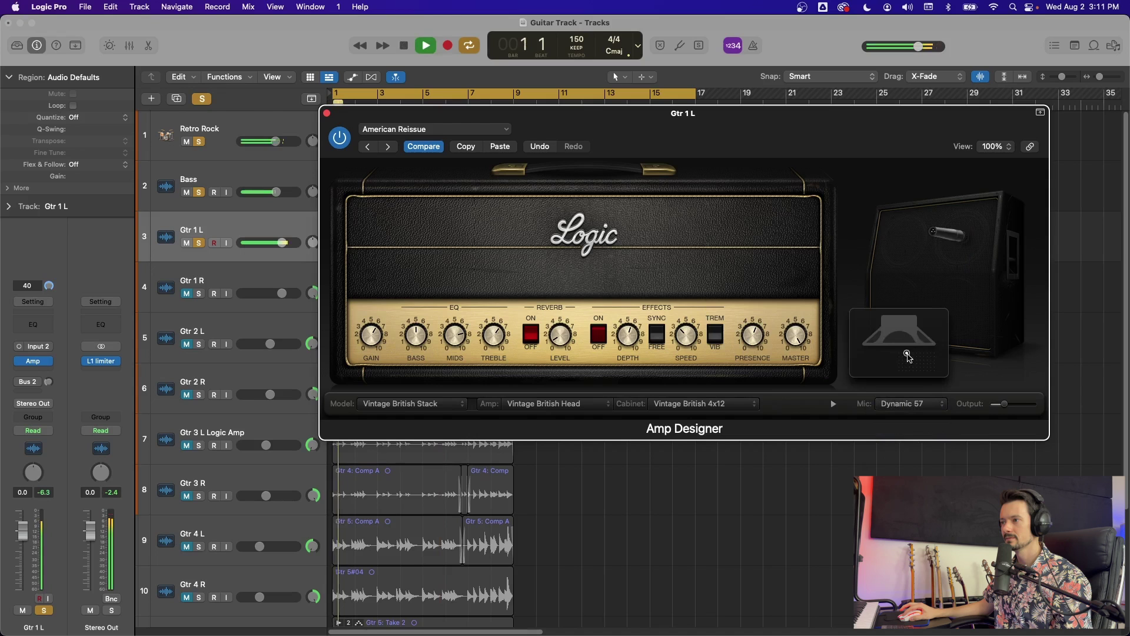
mouse_move(906, 353)
mouse_down()
mouse_move(926, 353)
mouse_move(901, 355)
mouse_move(909, 371)
mouse_move(908, 354)
mouse_up()
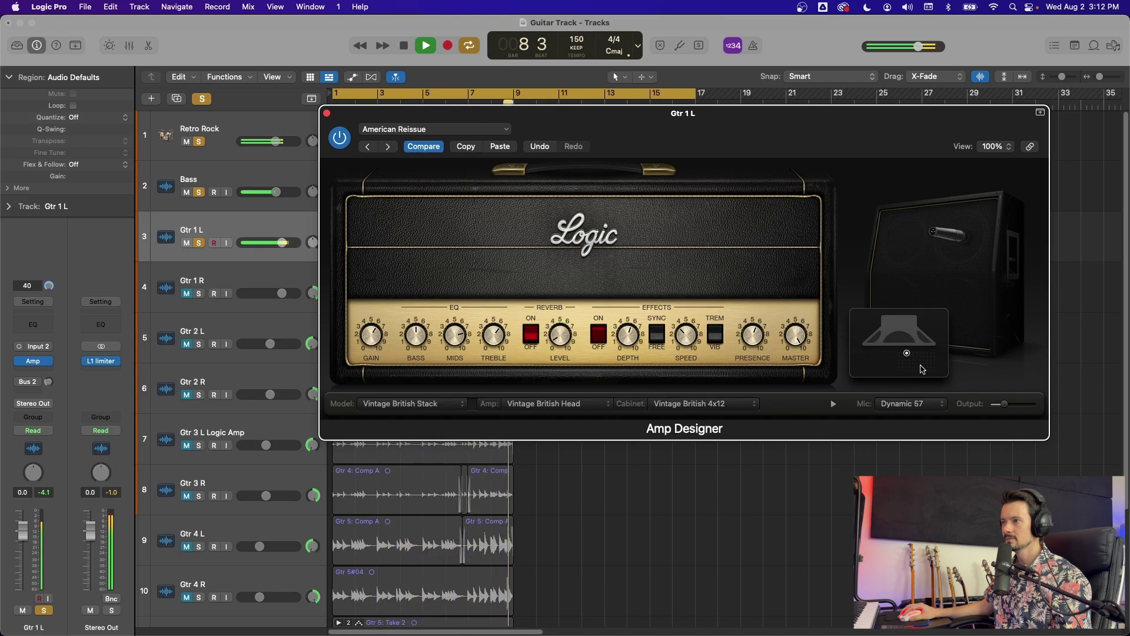
Audition the Dynamic 20, Dynamic 421 and Dynamic 609 mics.
click(918, 404)
click(922, 405)
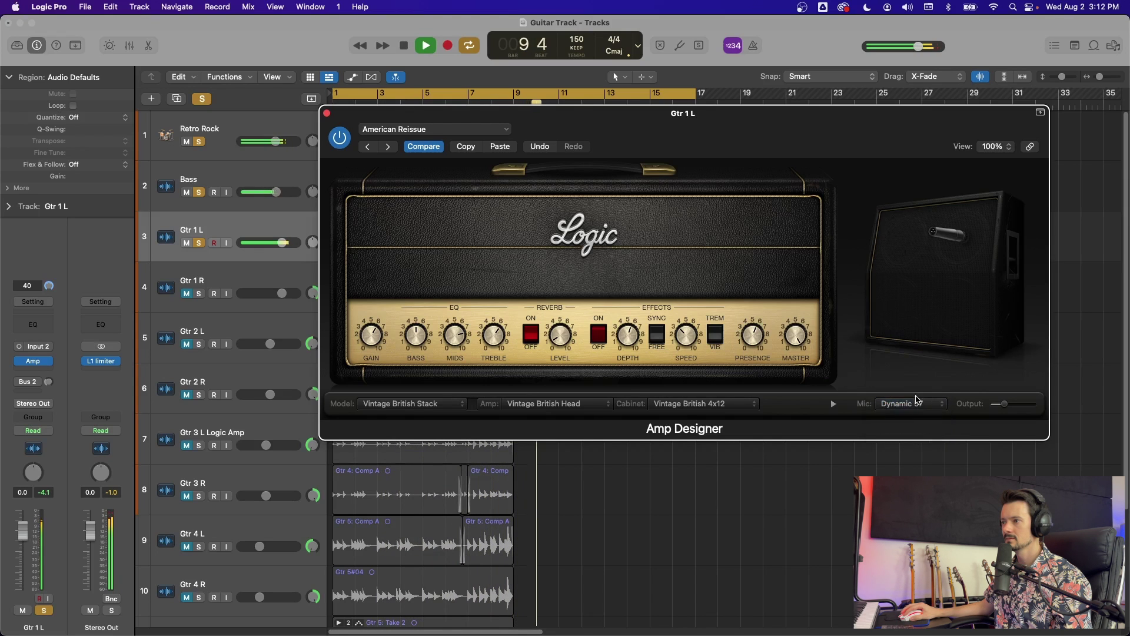
click(921, 406)
click(921, 392)
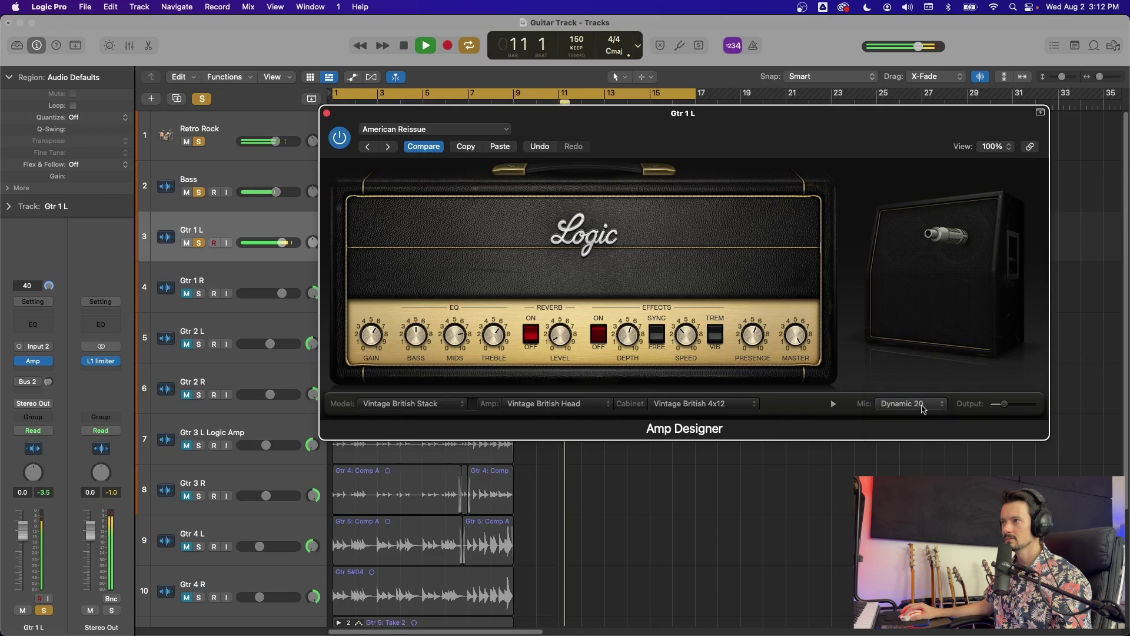
click(926, 407)
click(928, 415)
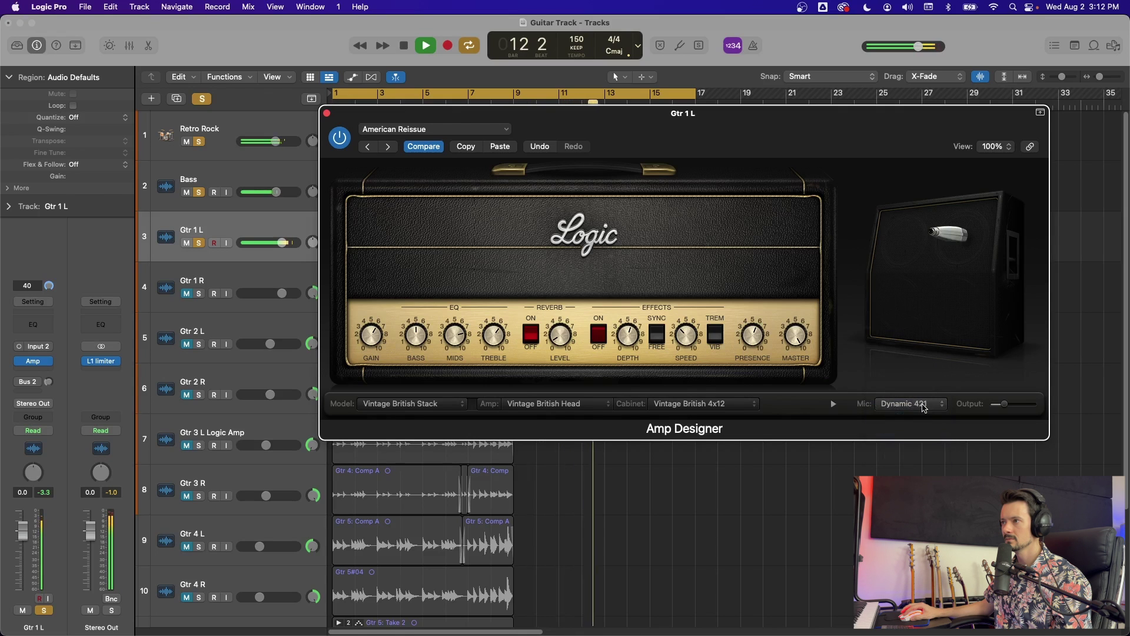
click(923, 408)
click(926, 419)
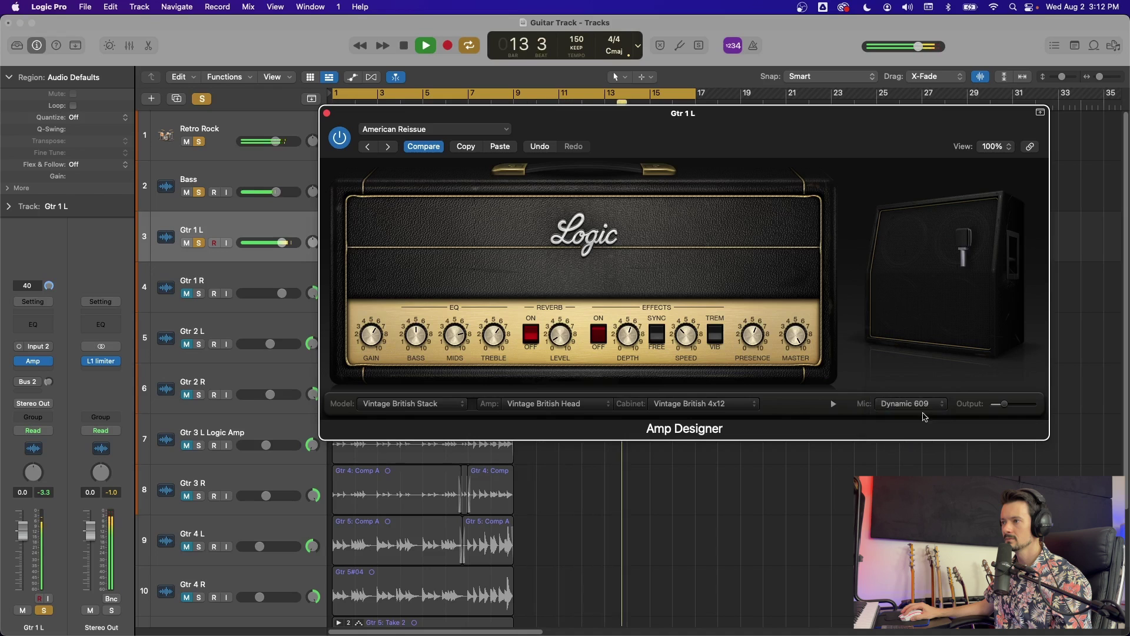
Try Ribbon 121, Condenser 414 and Dynamic 20, then settle on Dynamic 57 and replay.
click(926, 408)
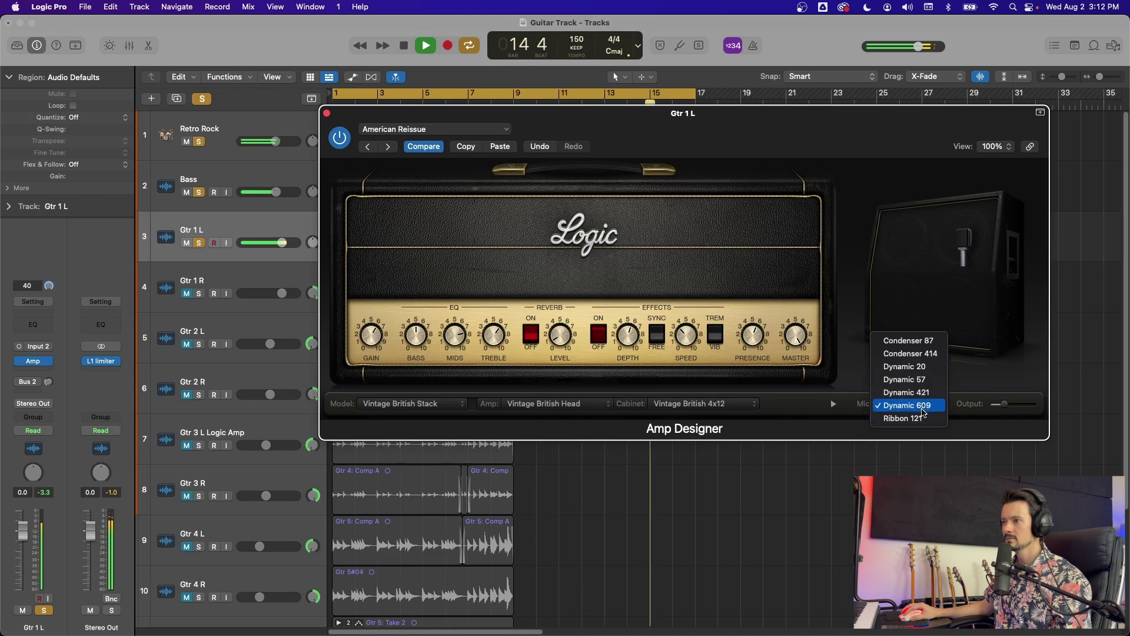
click(924, 417)
click(924, 406)
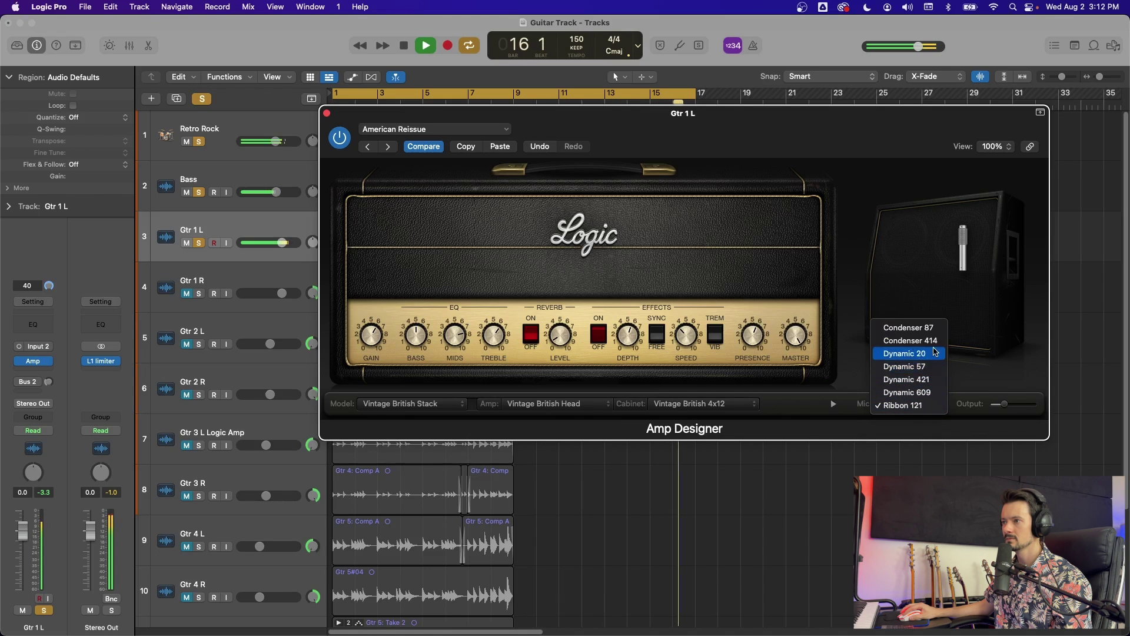
click(916, 340)
click(917, 409)
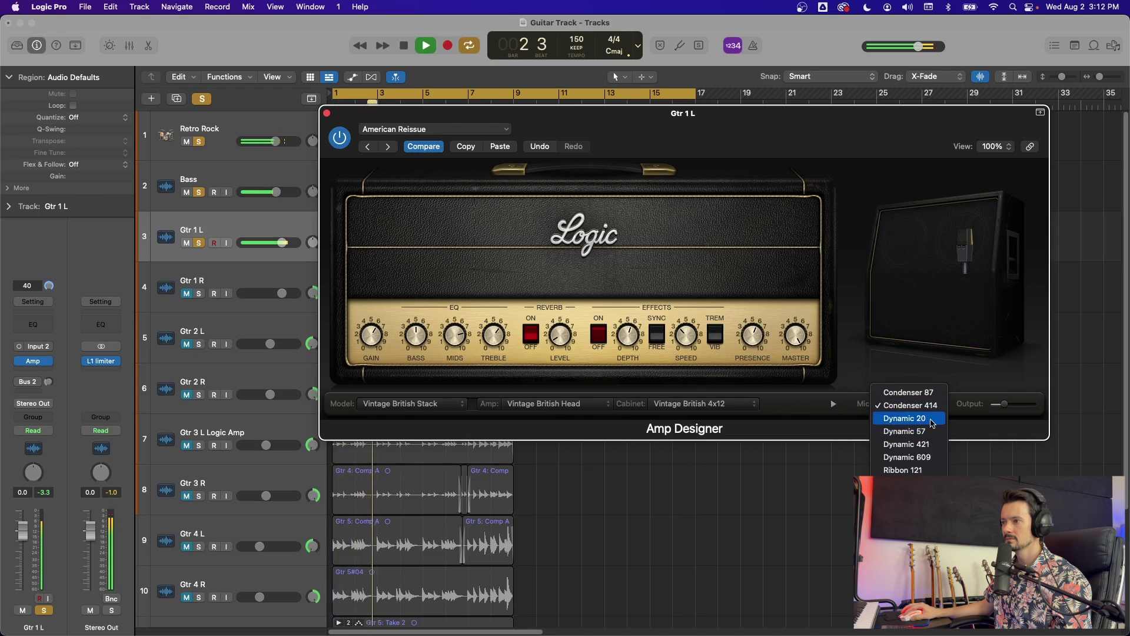
click(925, 418)
click(925, 408)
click(928, 422)
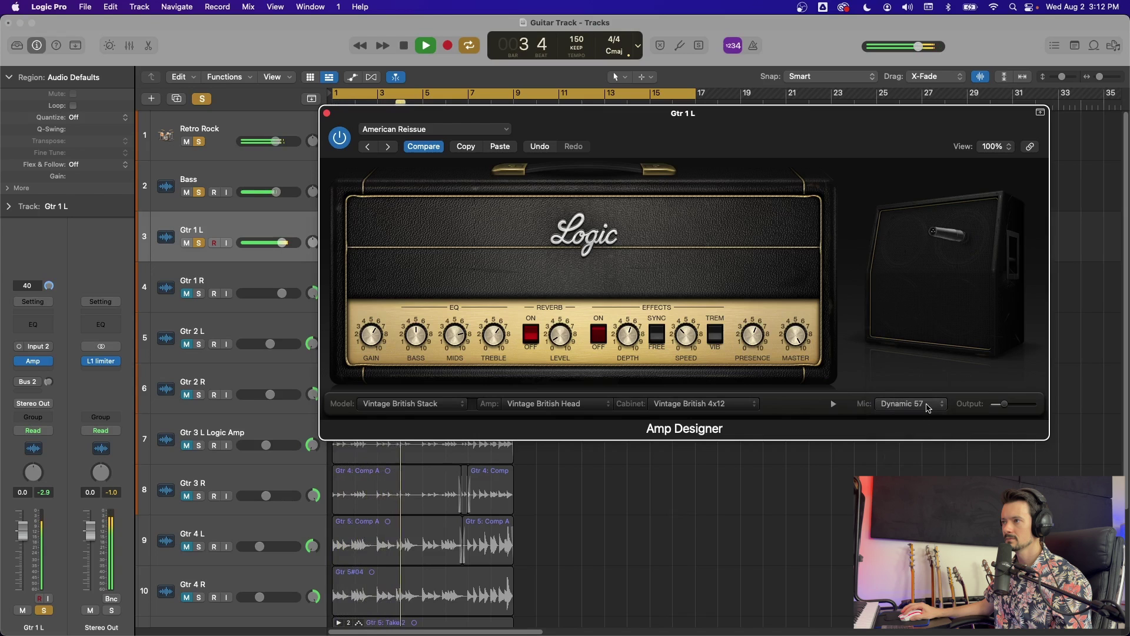
mouse_move(908, 353)
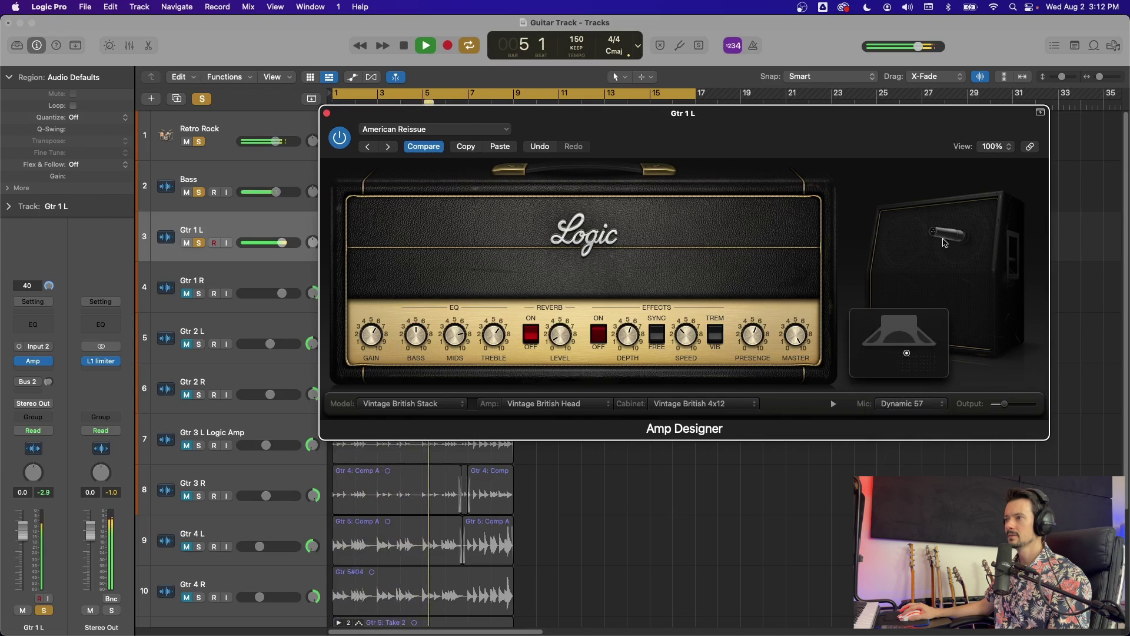
key(space)
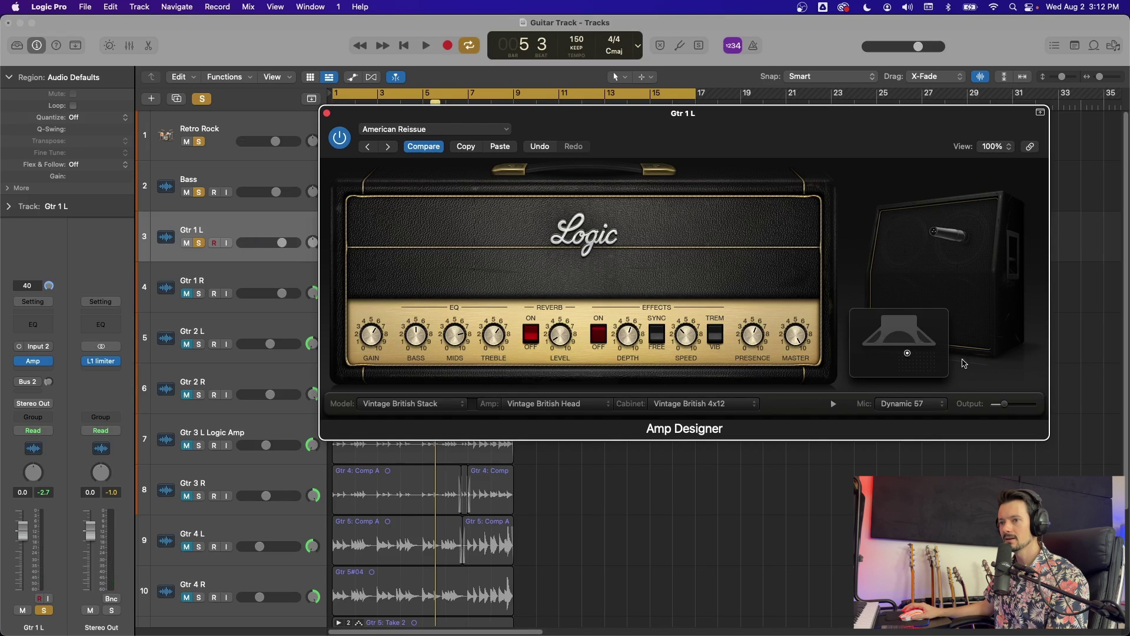
key(space)
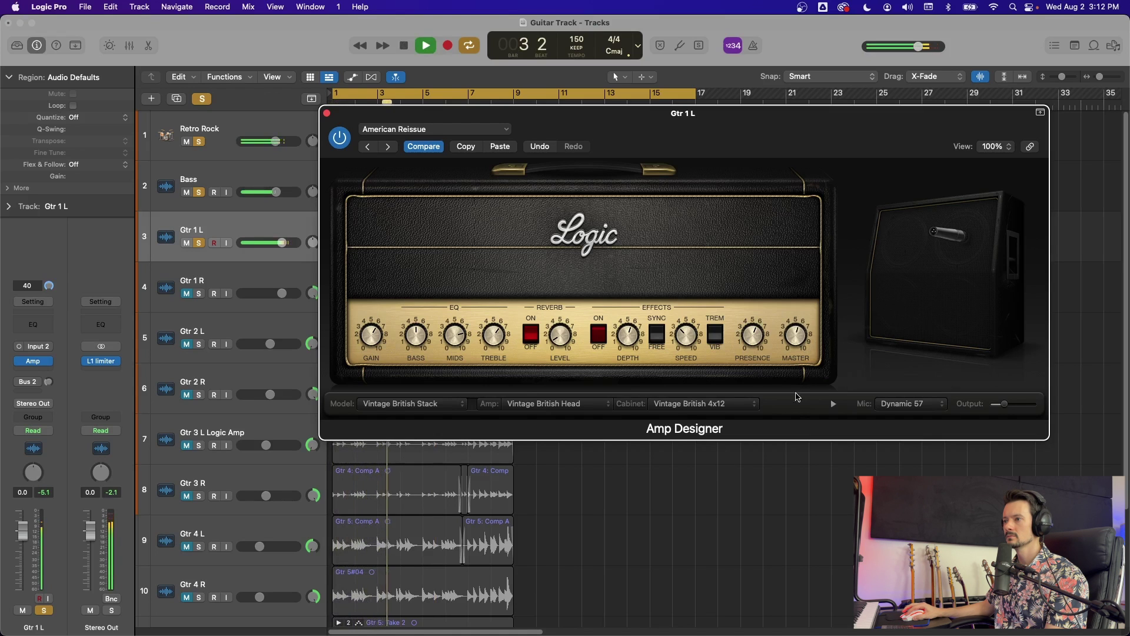
key(space)
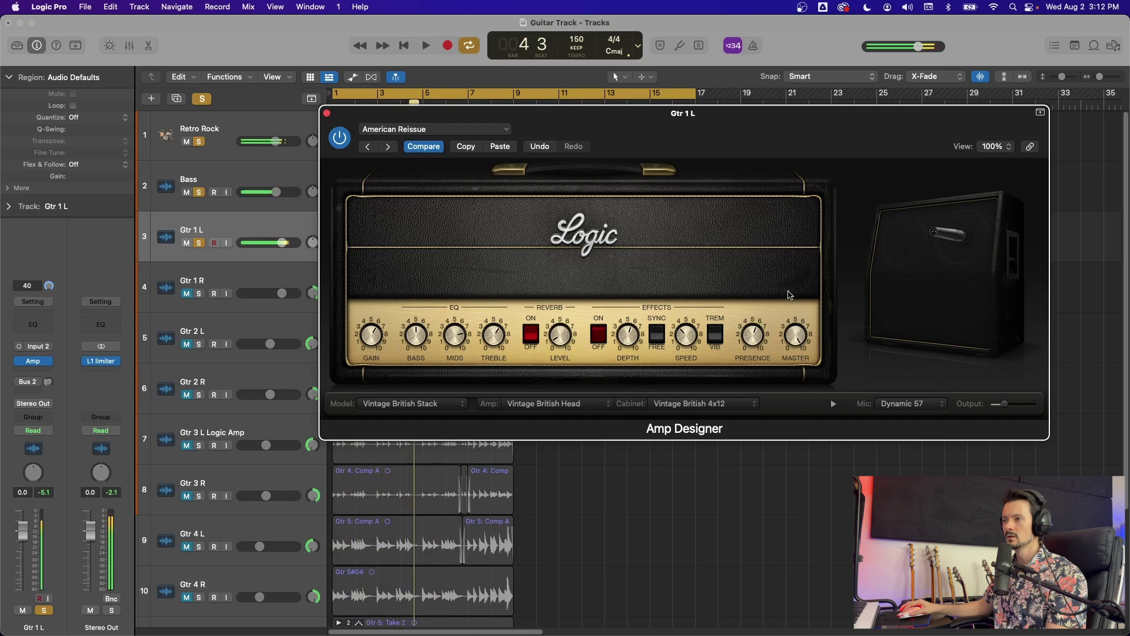